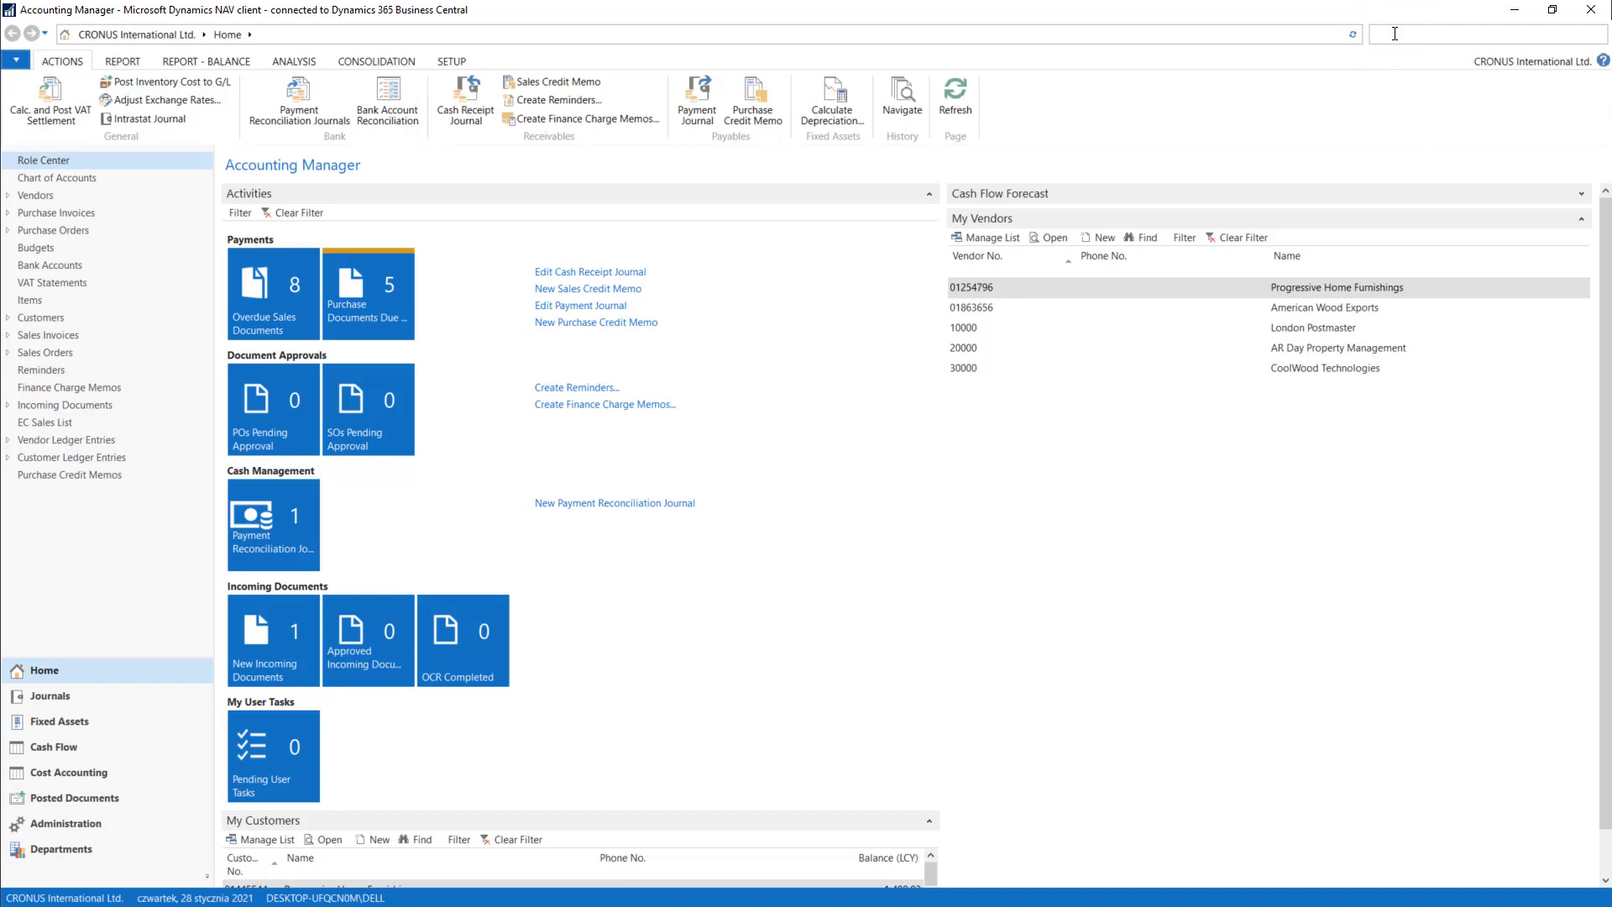
# Find and open the Sales & Receivables Setup page.
pyautogui.write('sale re')
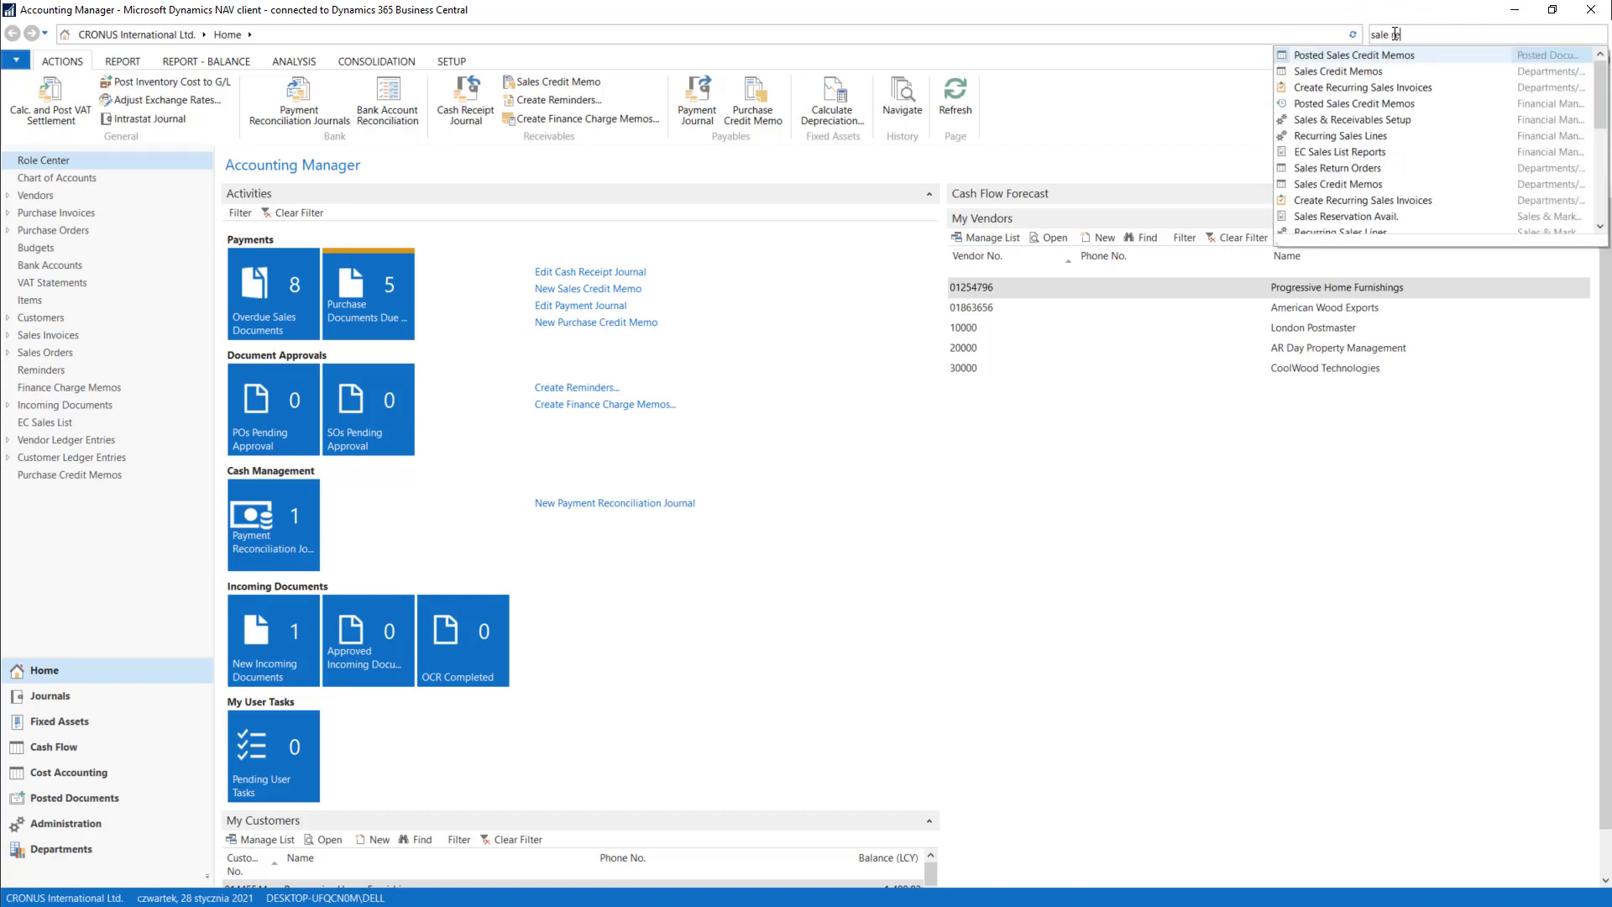
pyautogui.click(1392, 119)
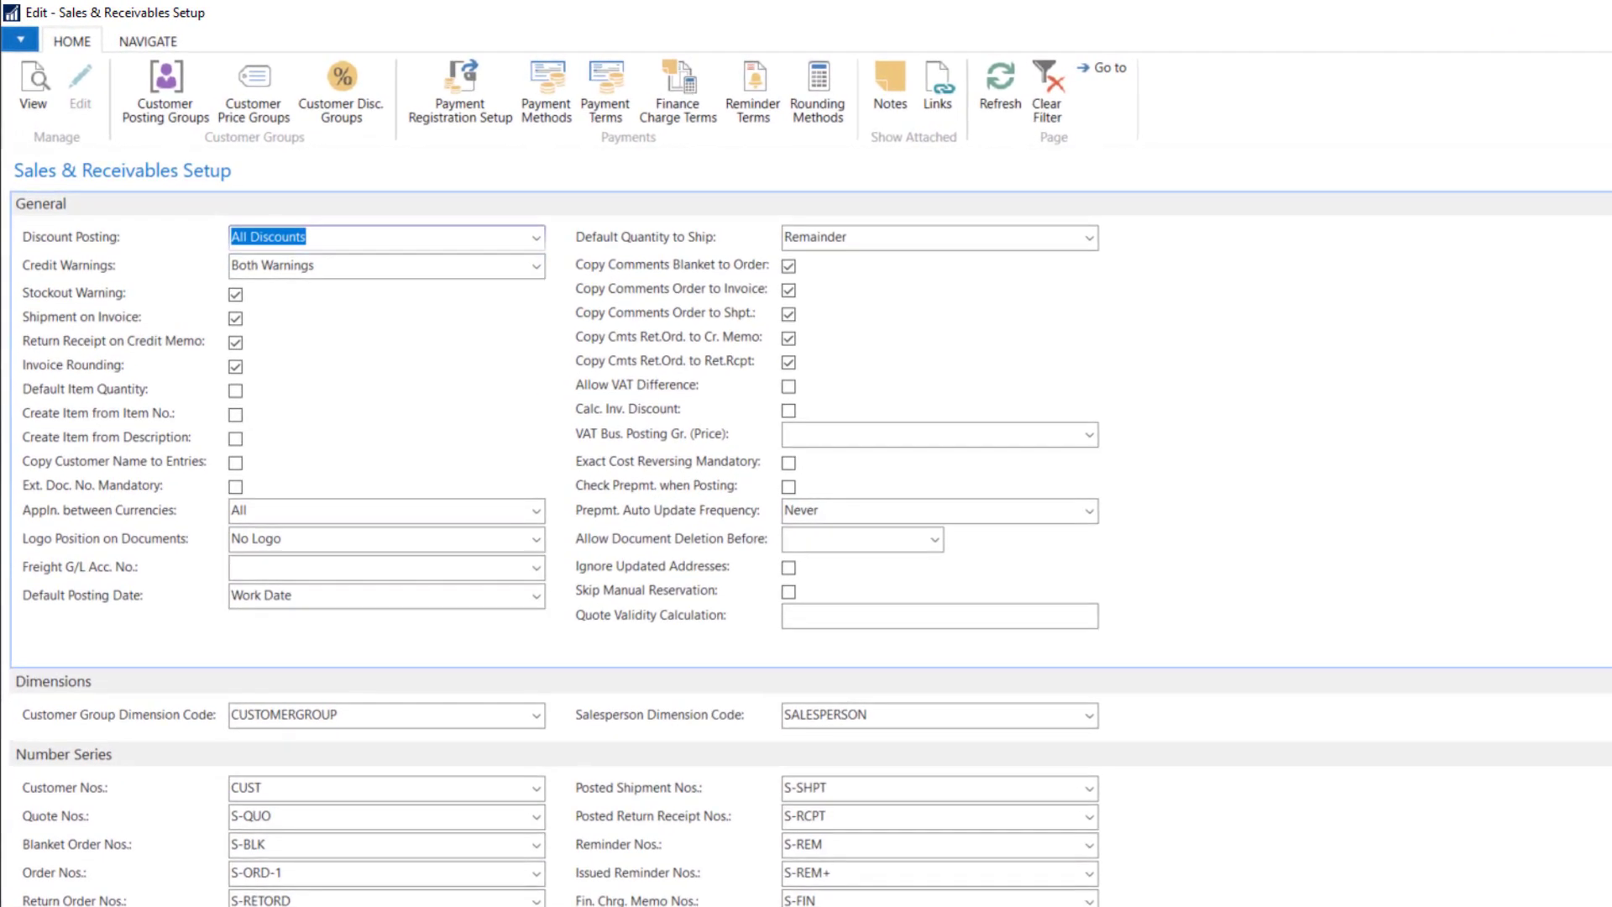
pyautogui.click(349, 898)
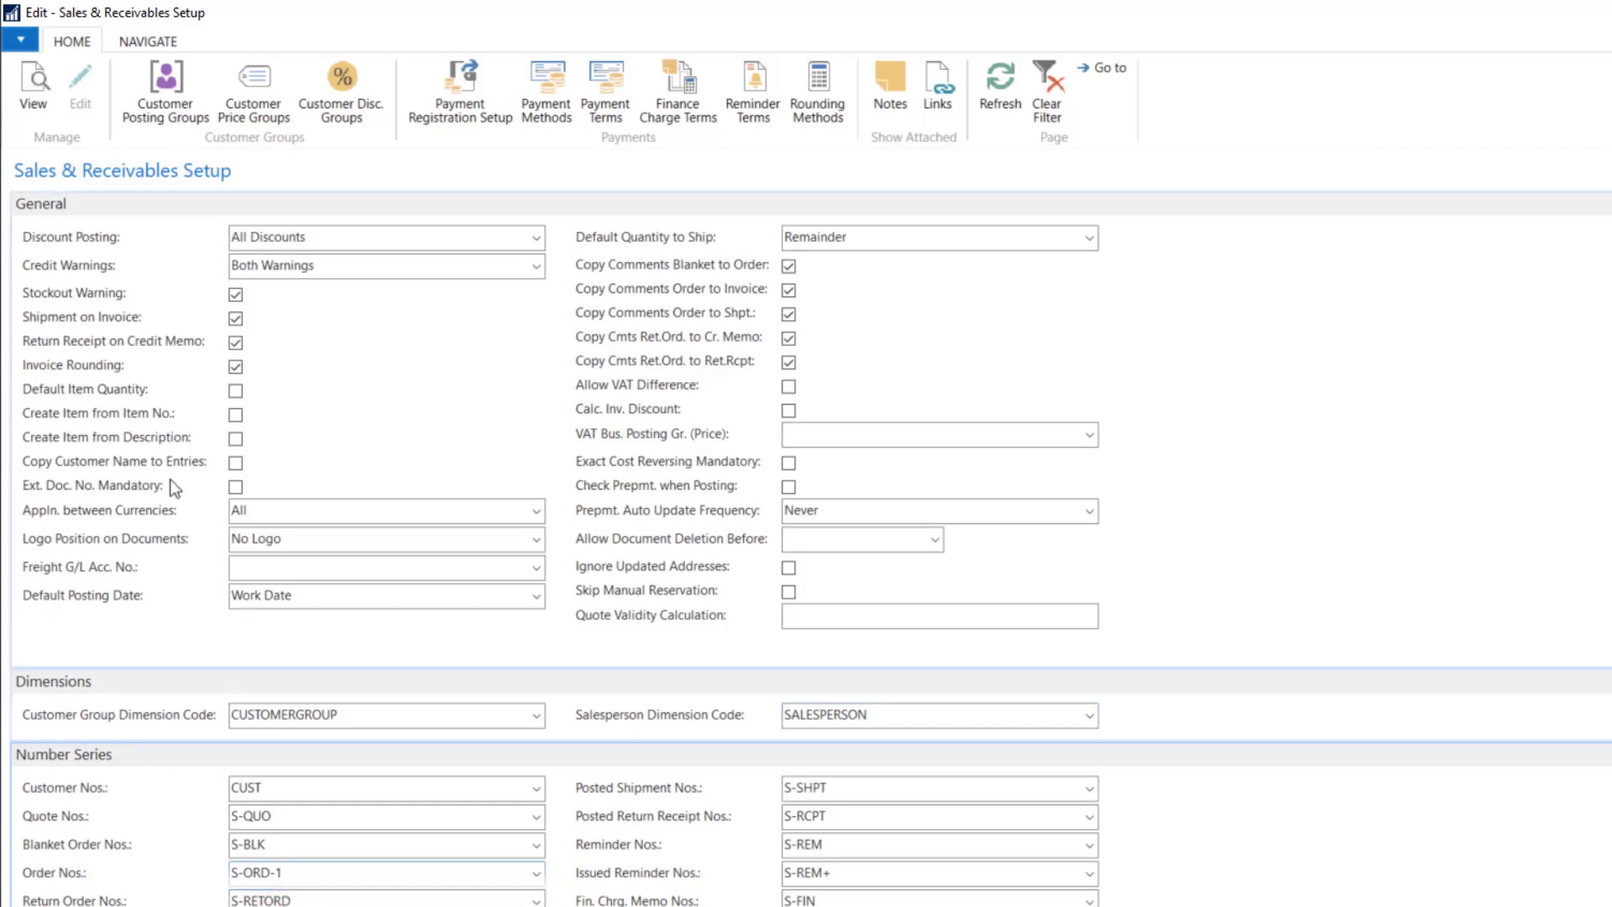
# Review the options available for Discount Posting and Credit Warnings in the General settings.
pyautogui.click(106, 244)
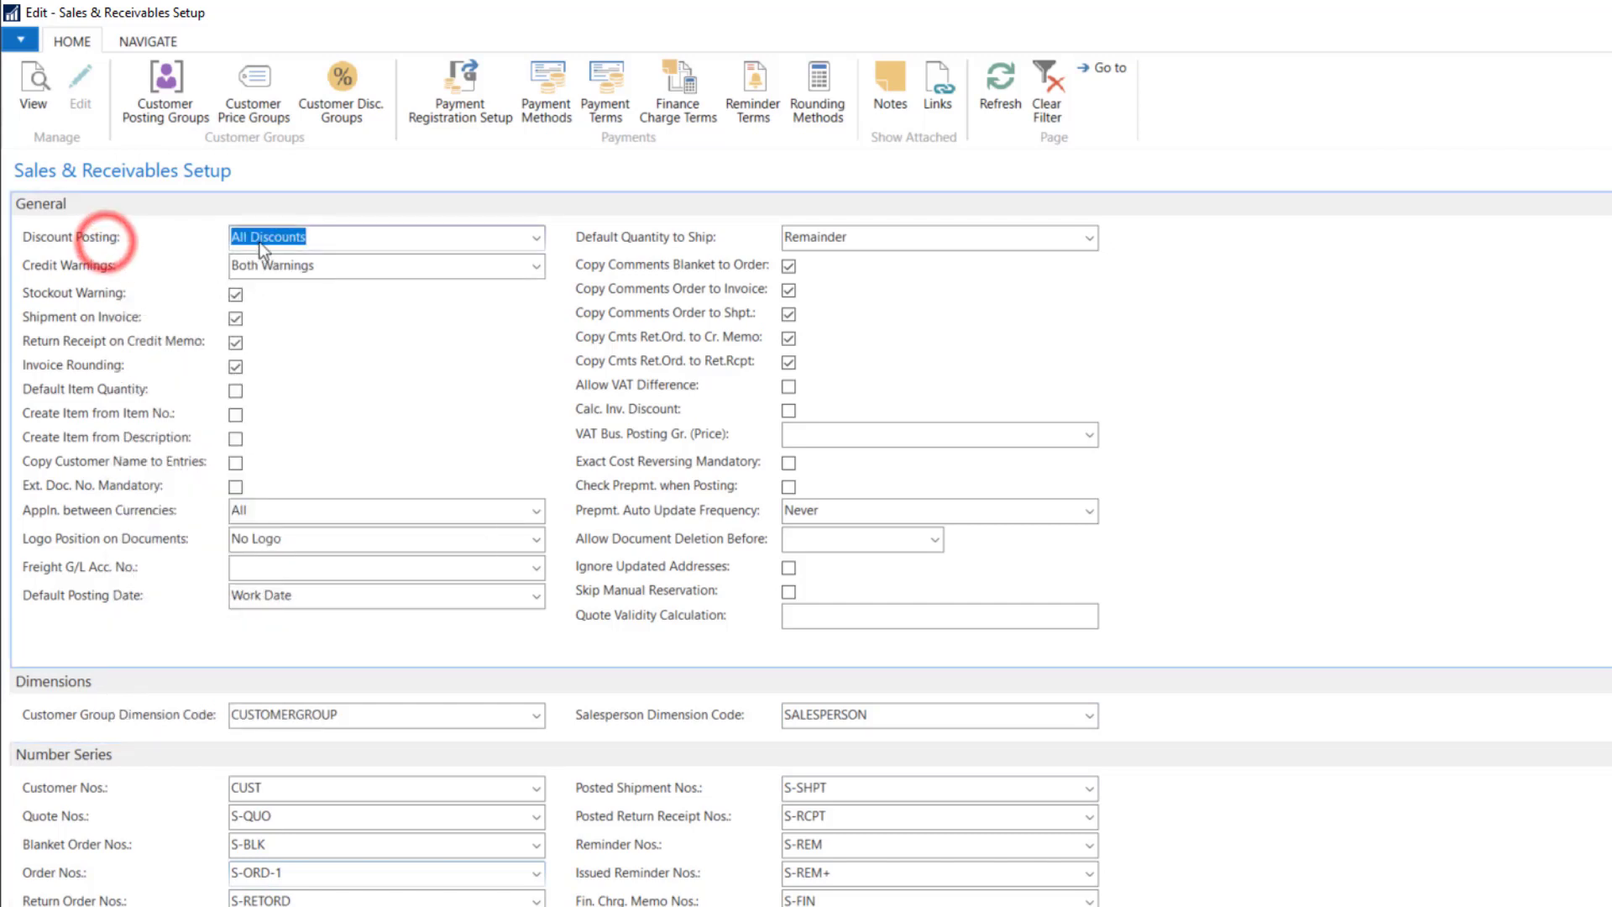
pyautogui.click(391, 241)
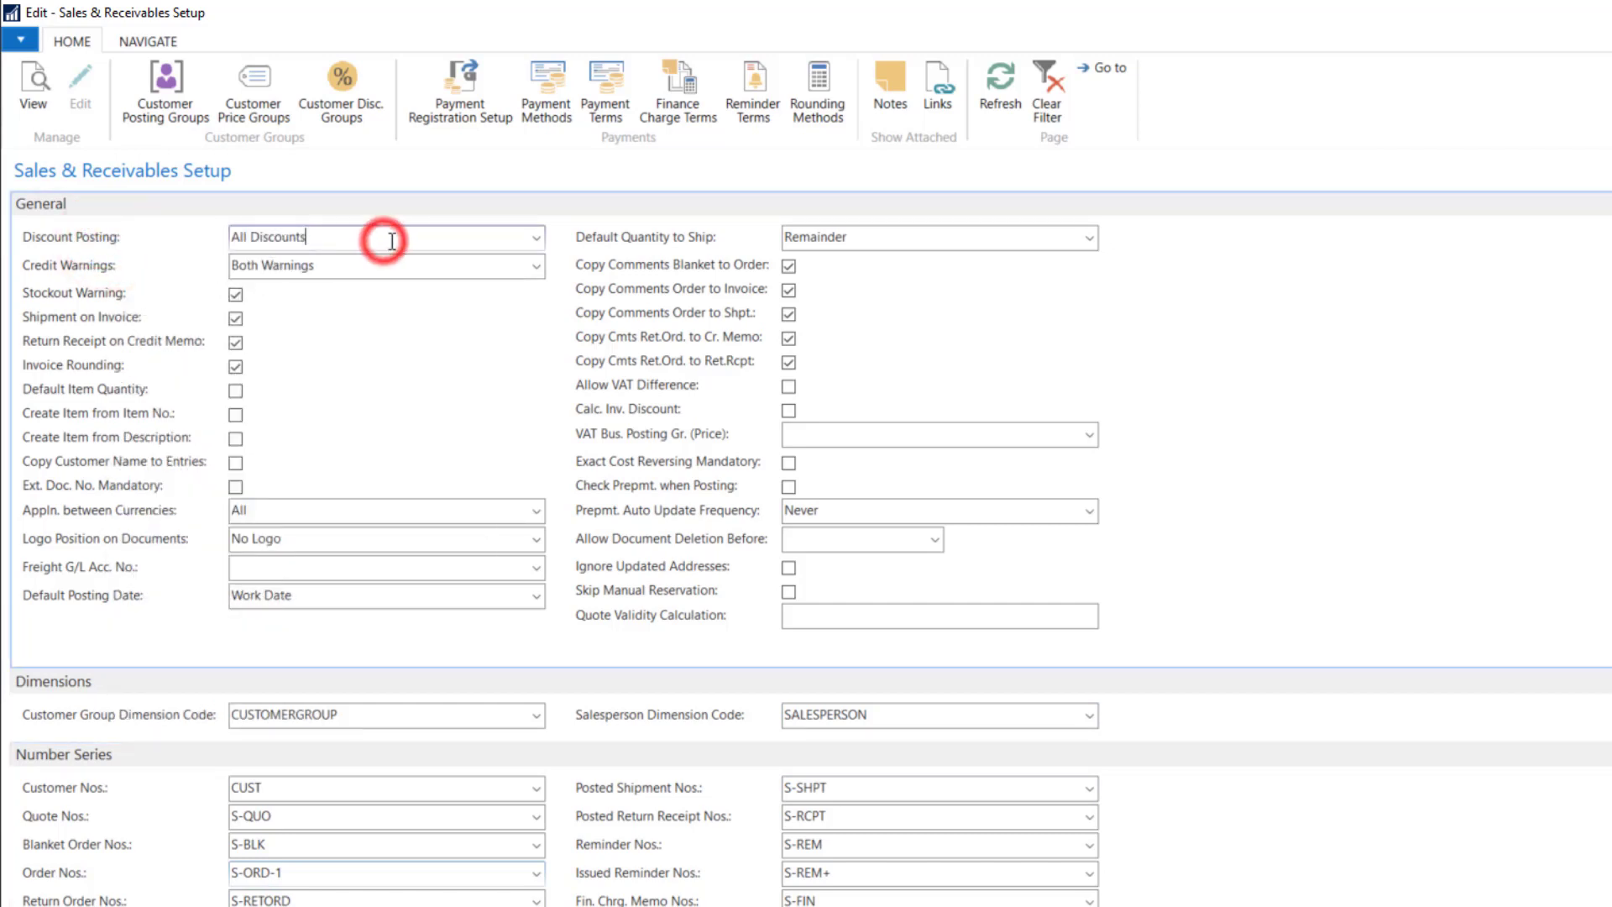
pyautogui.click(536, 238)
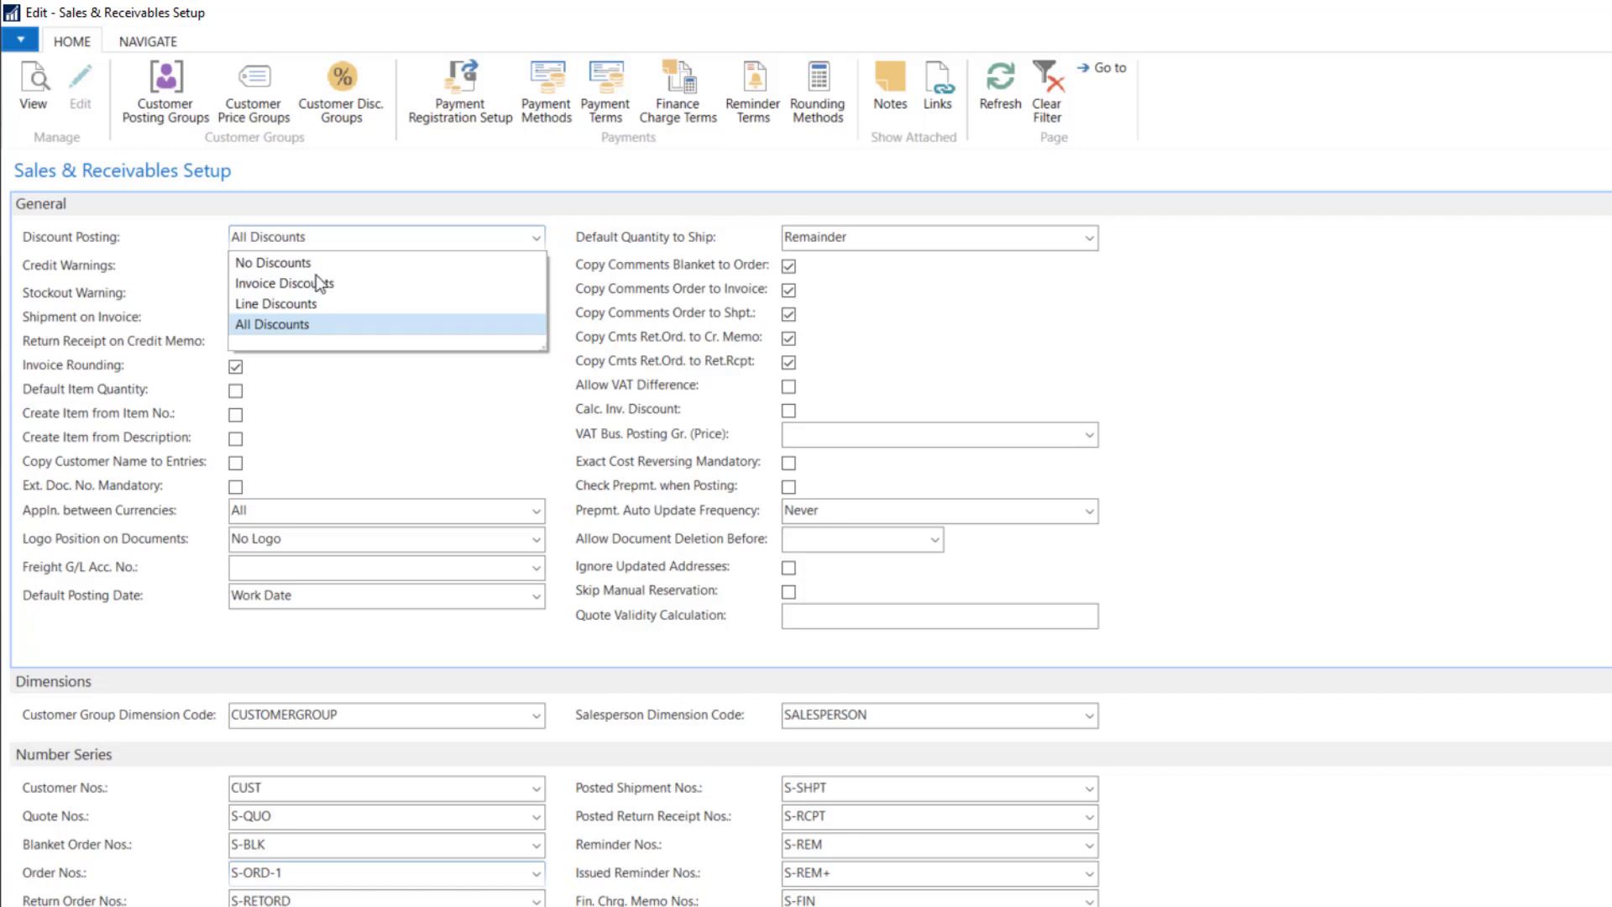
pyautogui.click(324, 238)
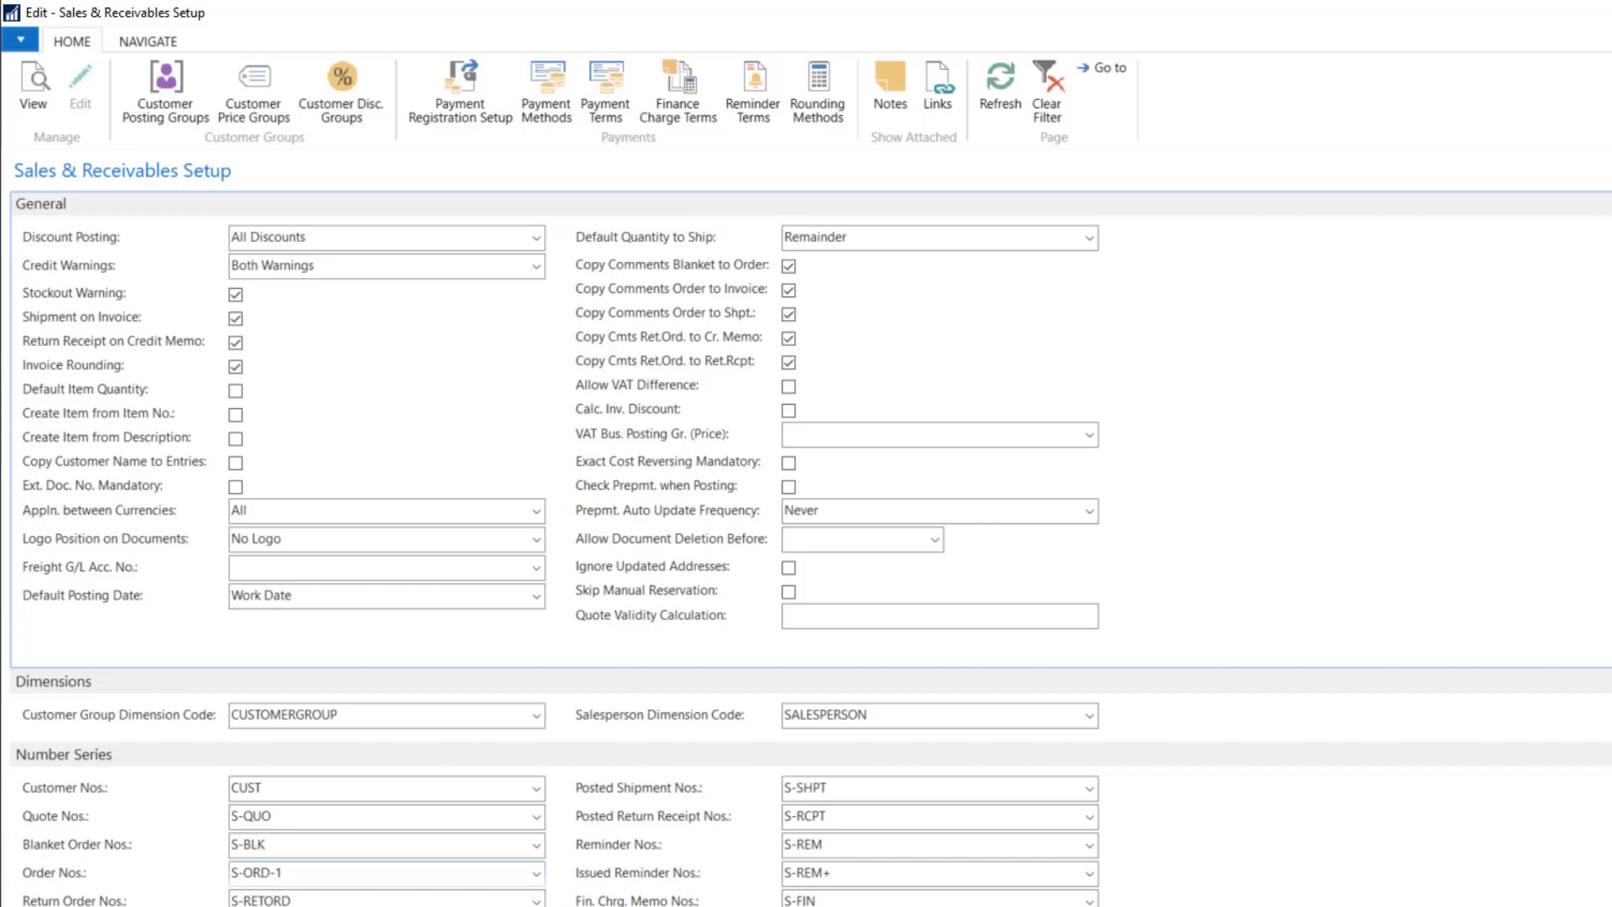
pyautogui.click(535, 267)
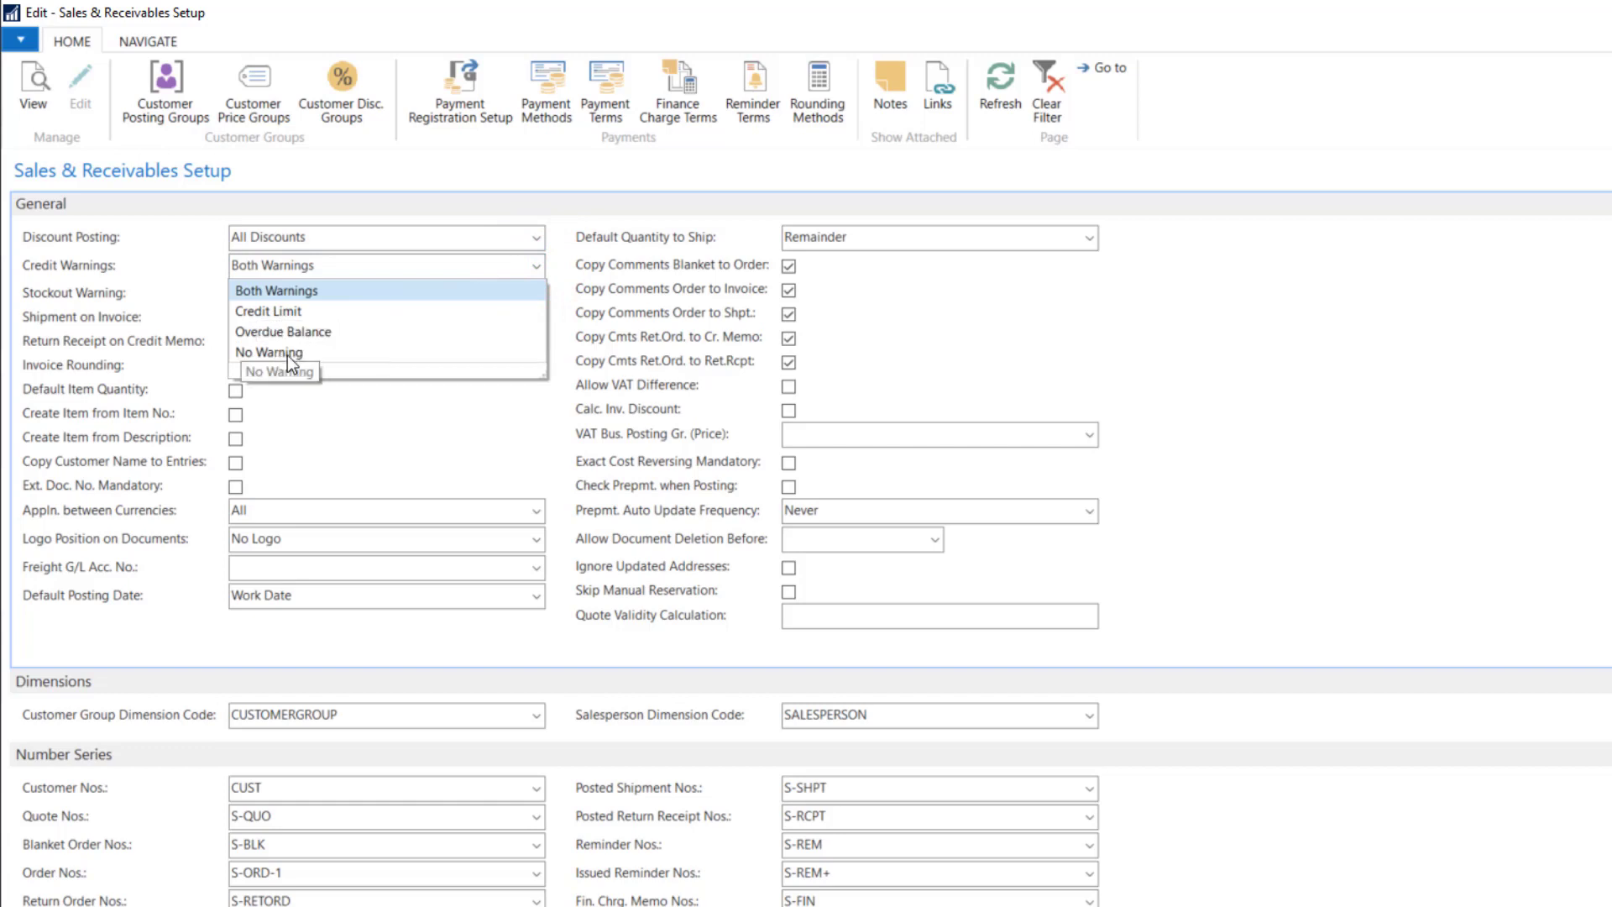
pyautogui.click(345, 264)
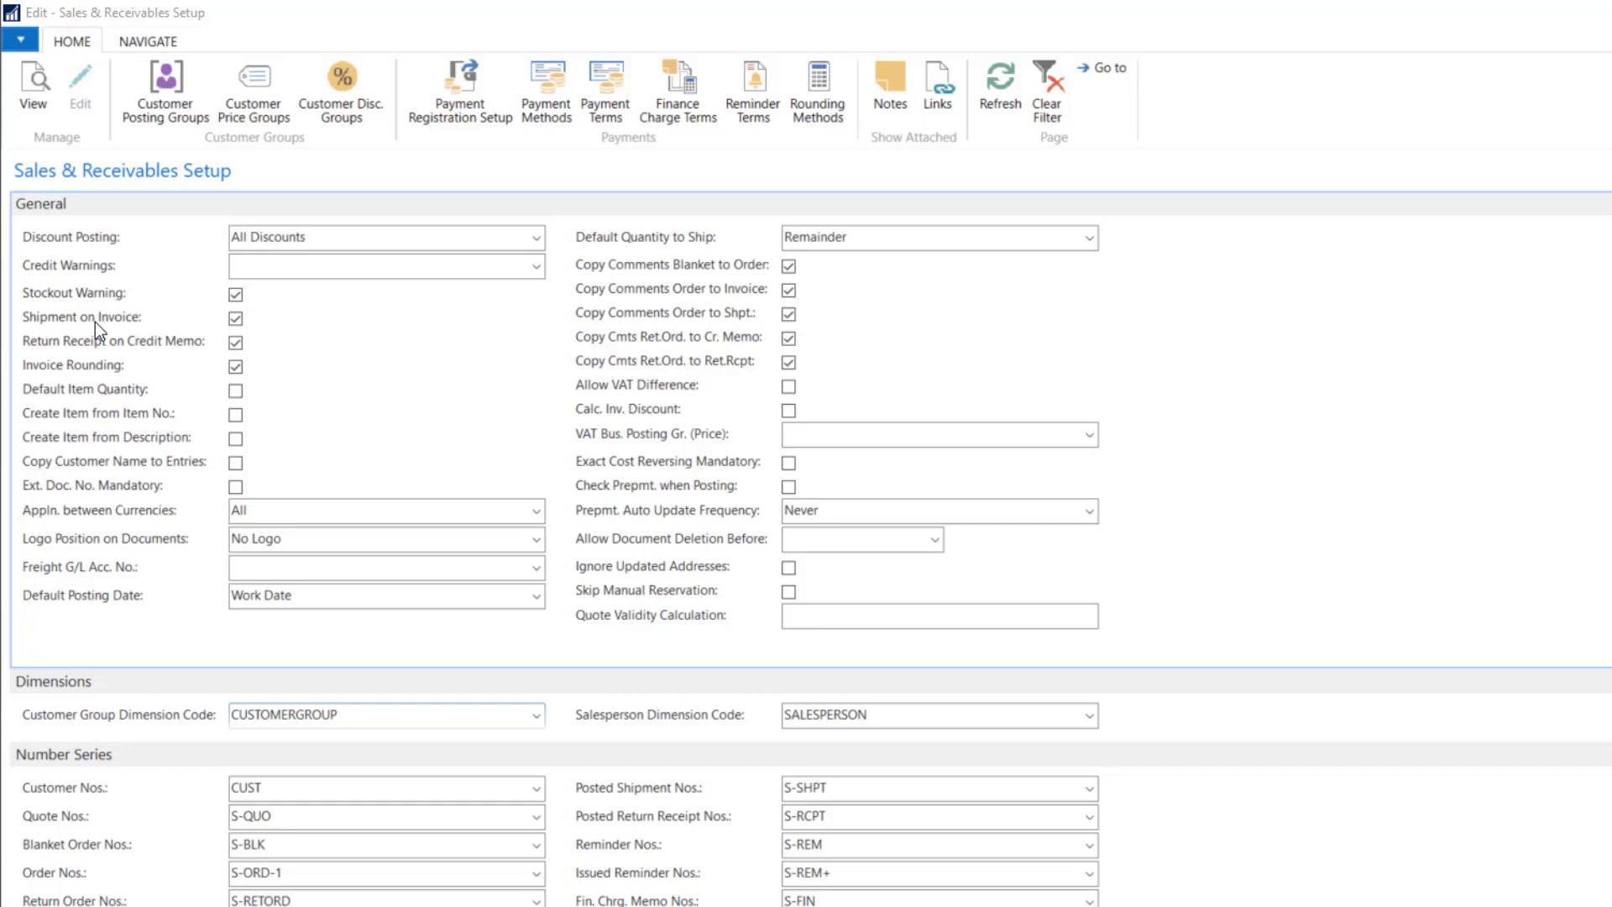
# Switch the Shipment on Invoice setting off and back on.
pyautogui.click(235, 318)
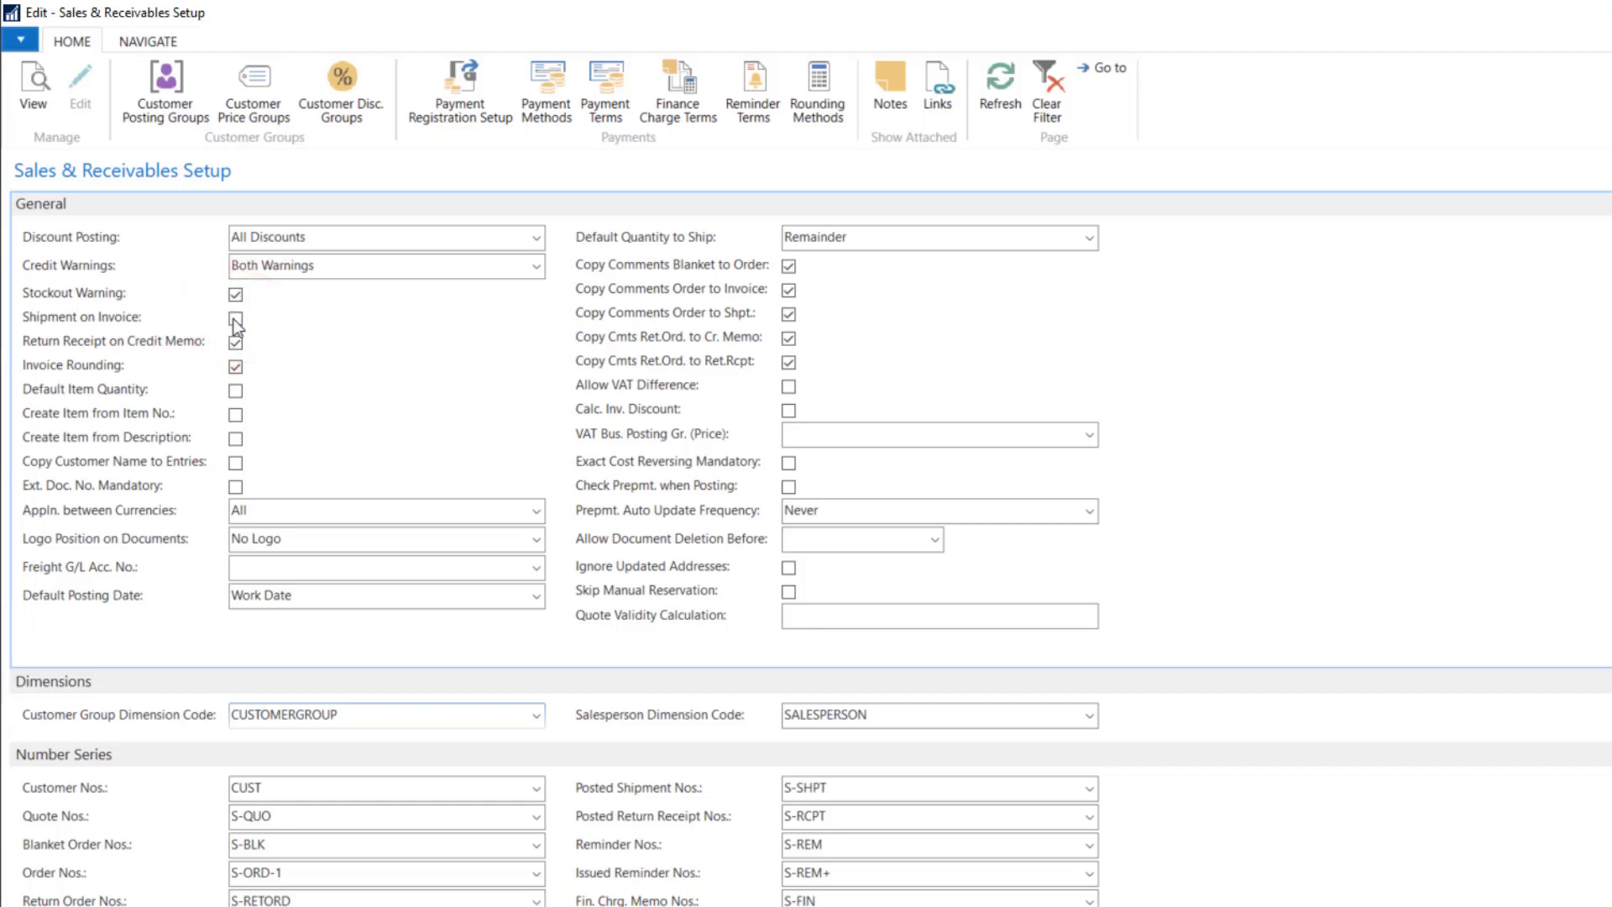
pyautogui.moveTo(39, 323)
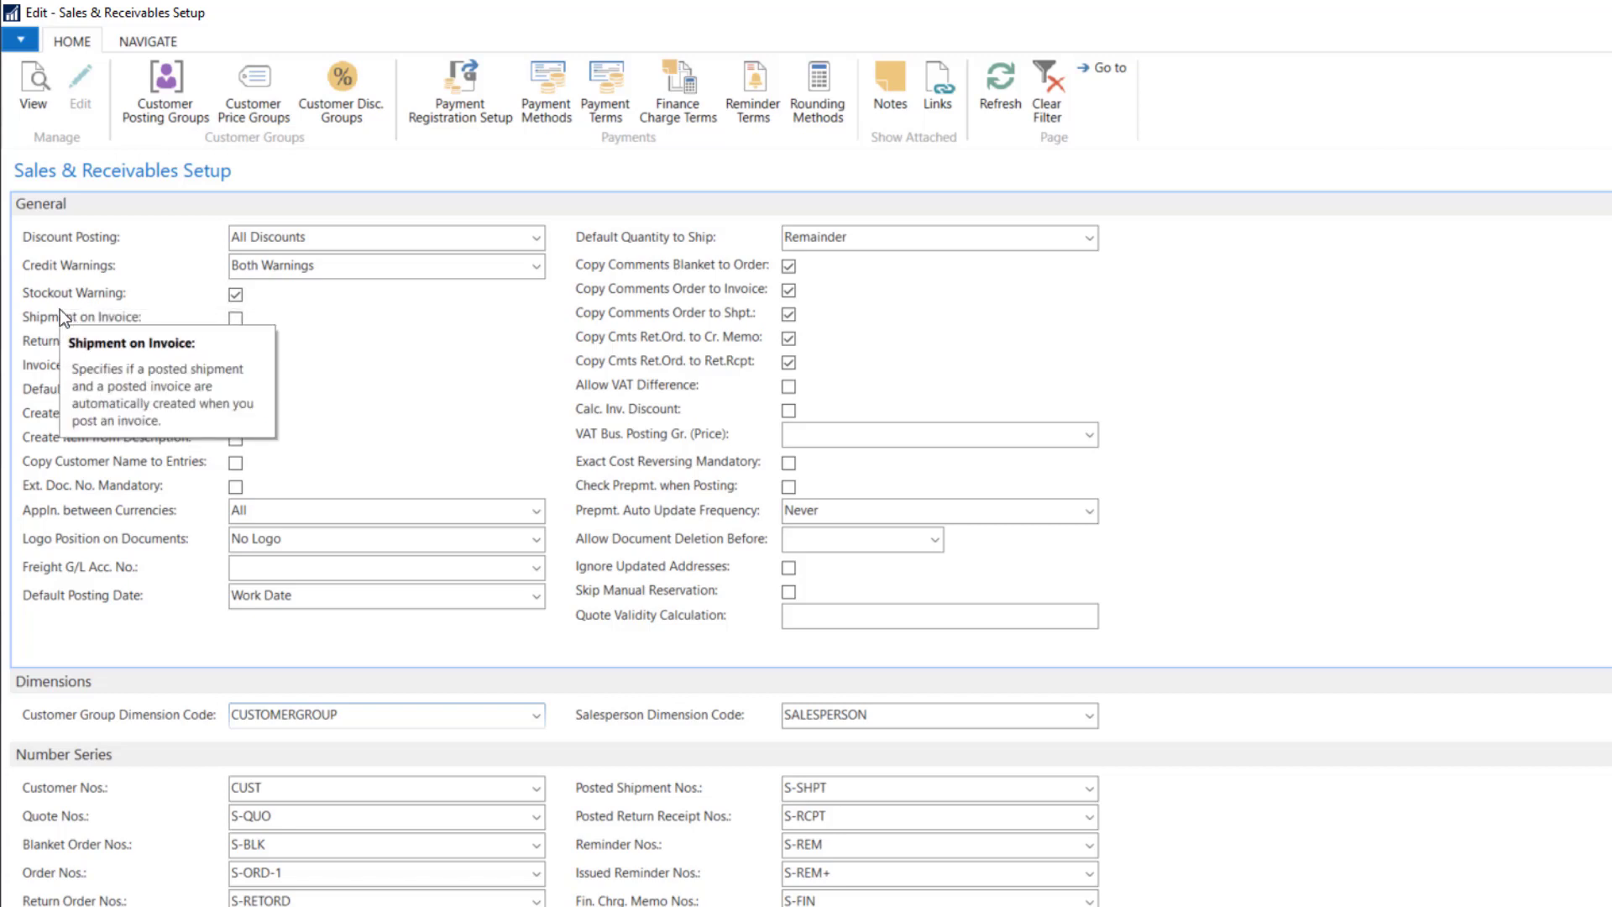
pyautogui.click(235, 319)
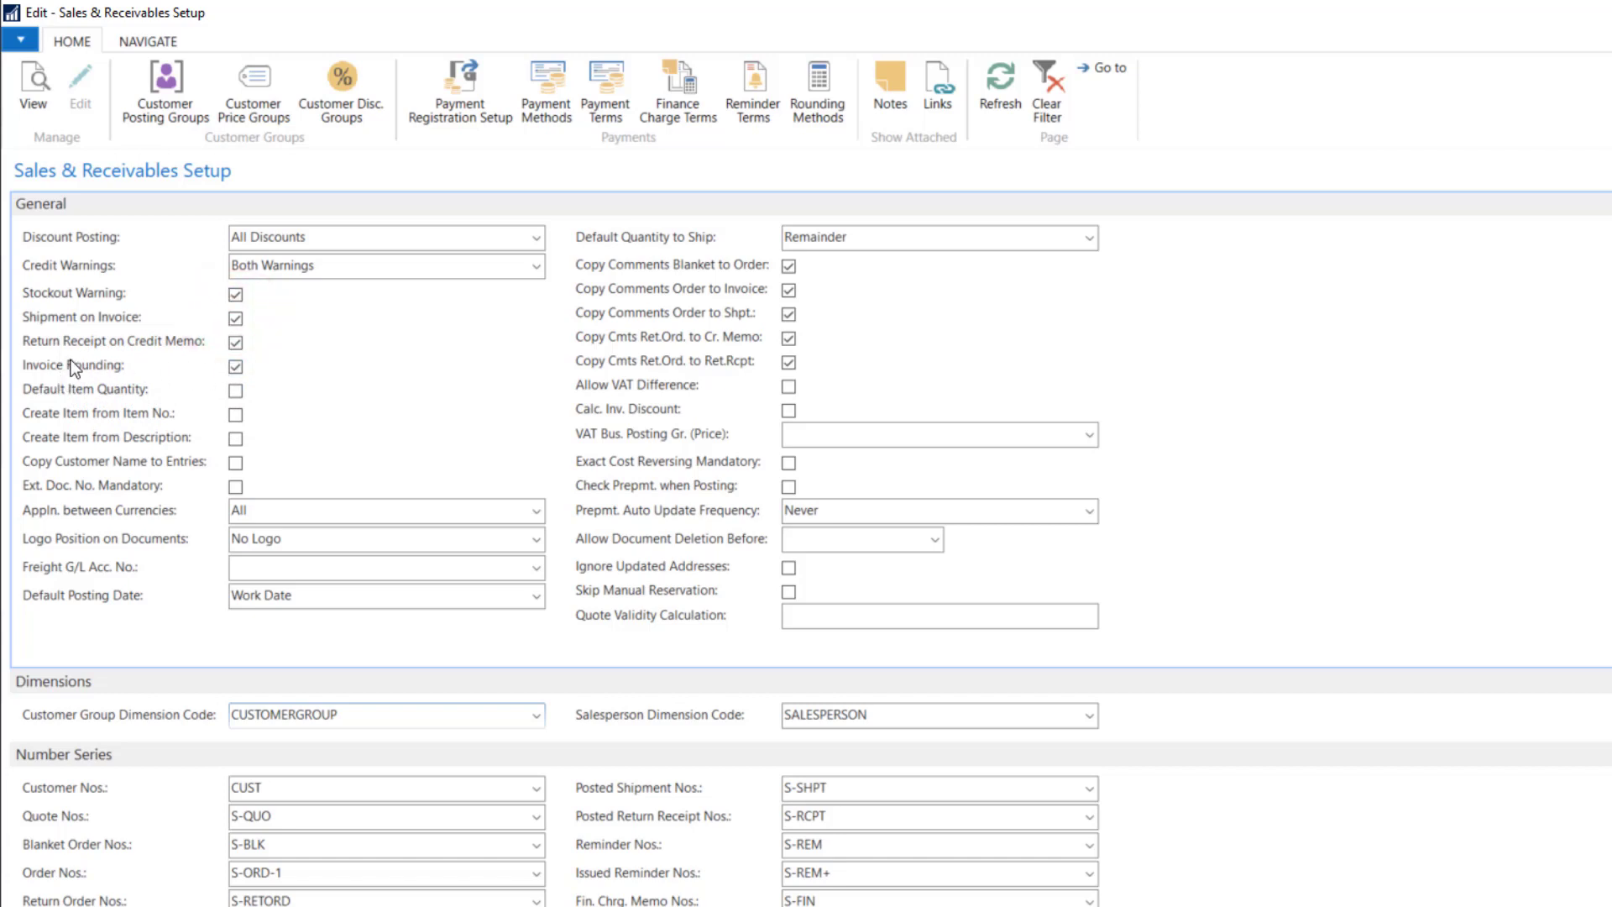
# Set Appln. between Currencies to None in the General settings.
pyautogui.moveTo(70, 361)
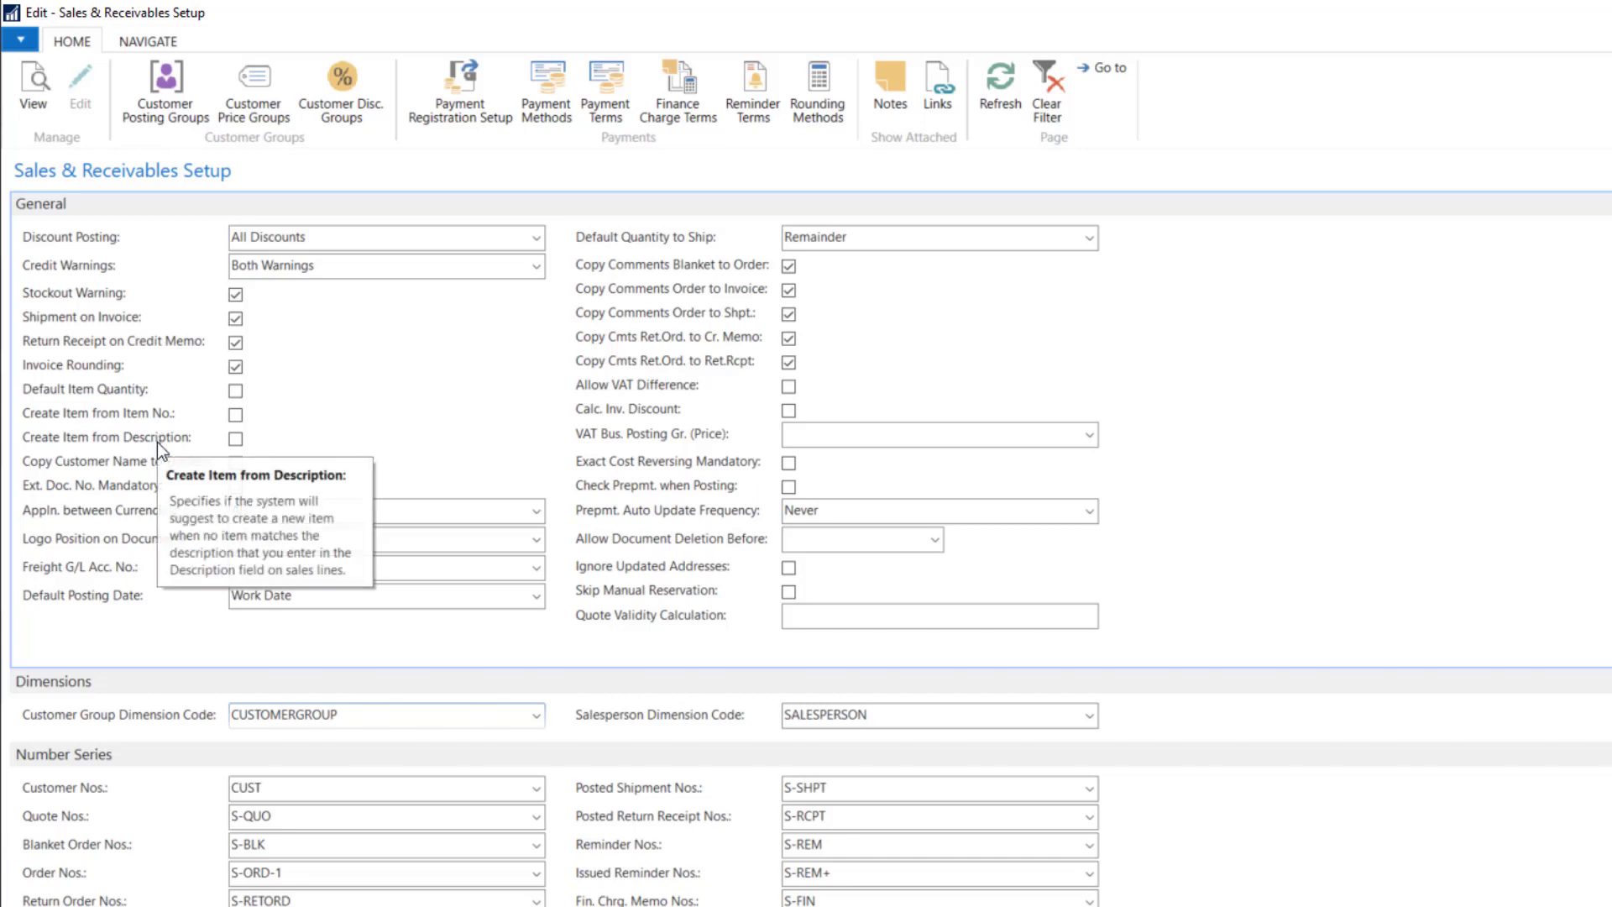
pyautogui.moveTo(158, 442)
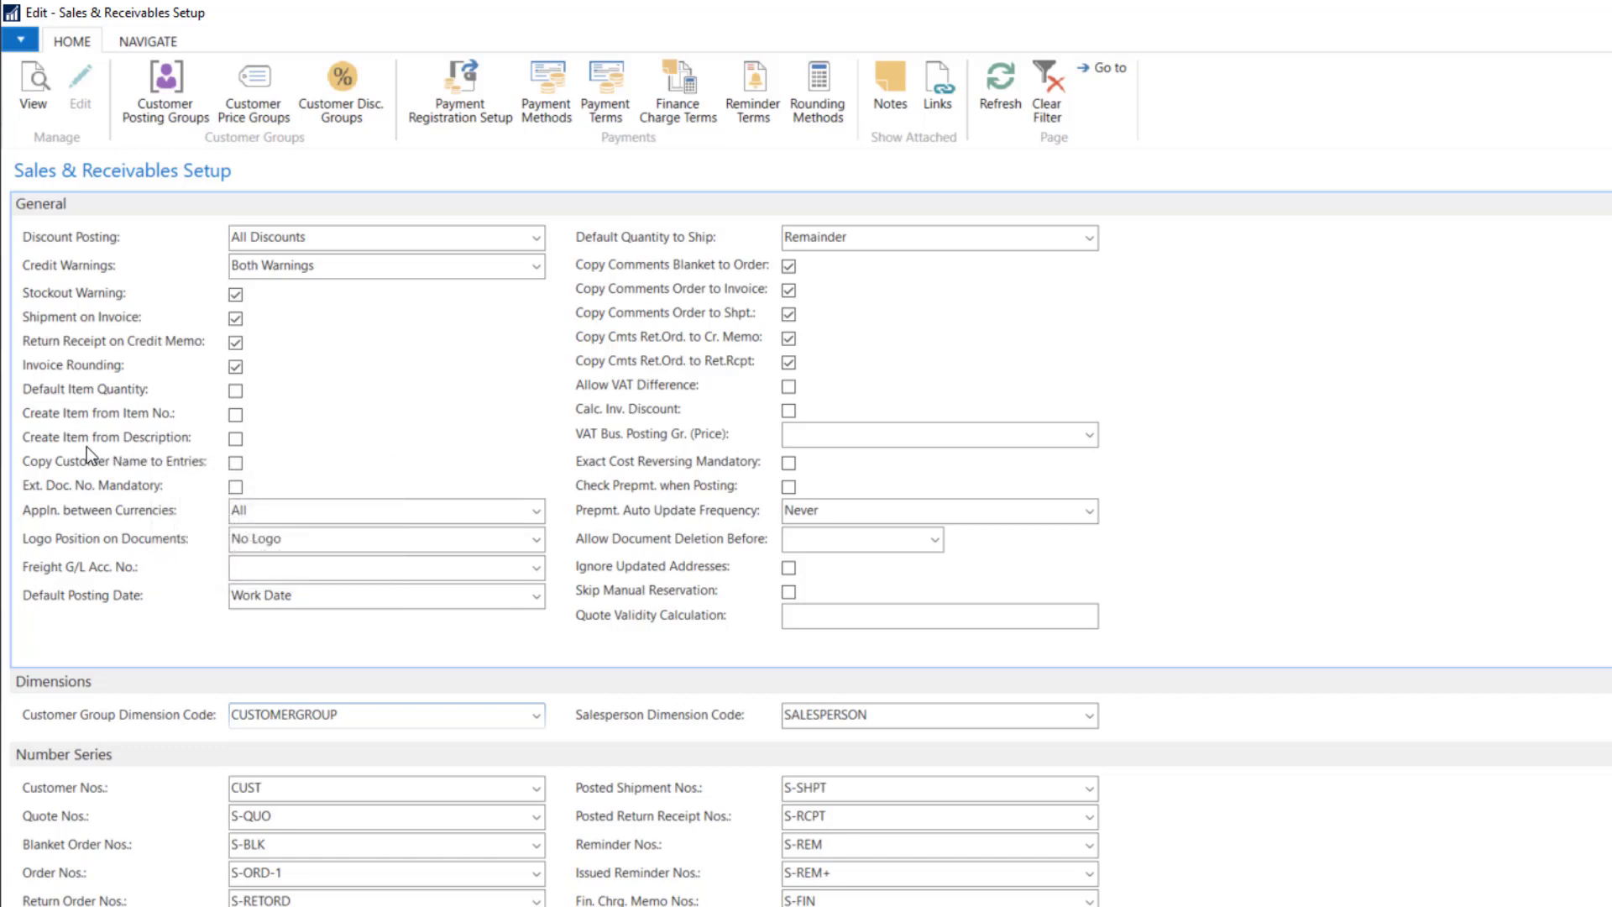
pyautogui.moveTo(89, 465)
pyautogui.moveTo(138, 514)
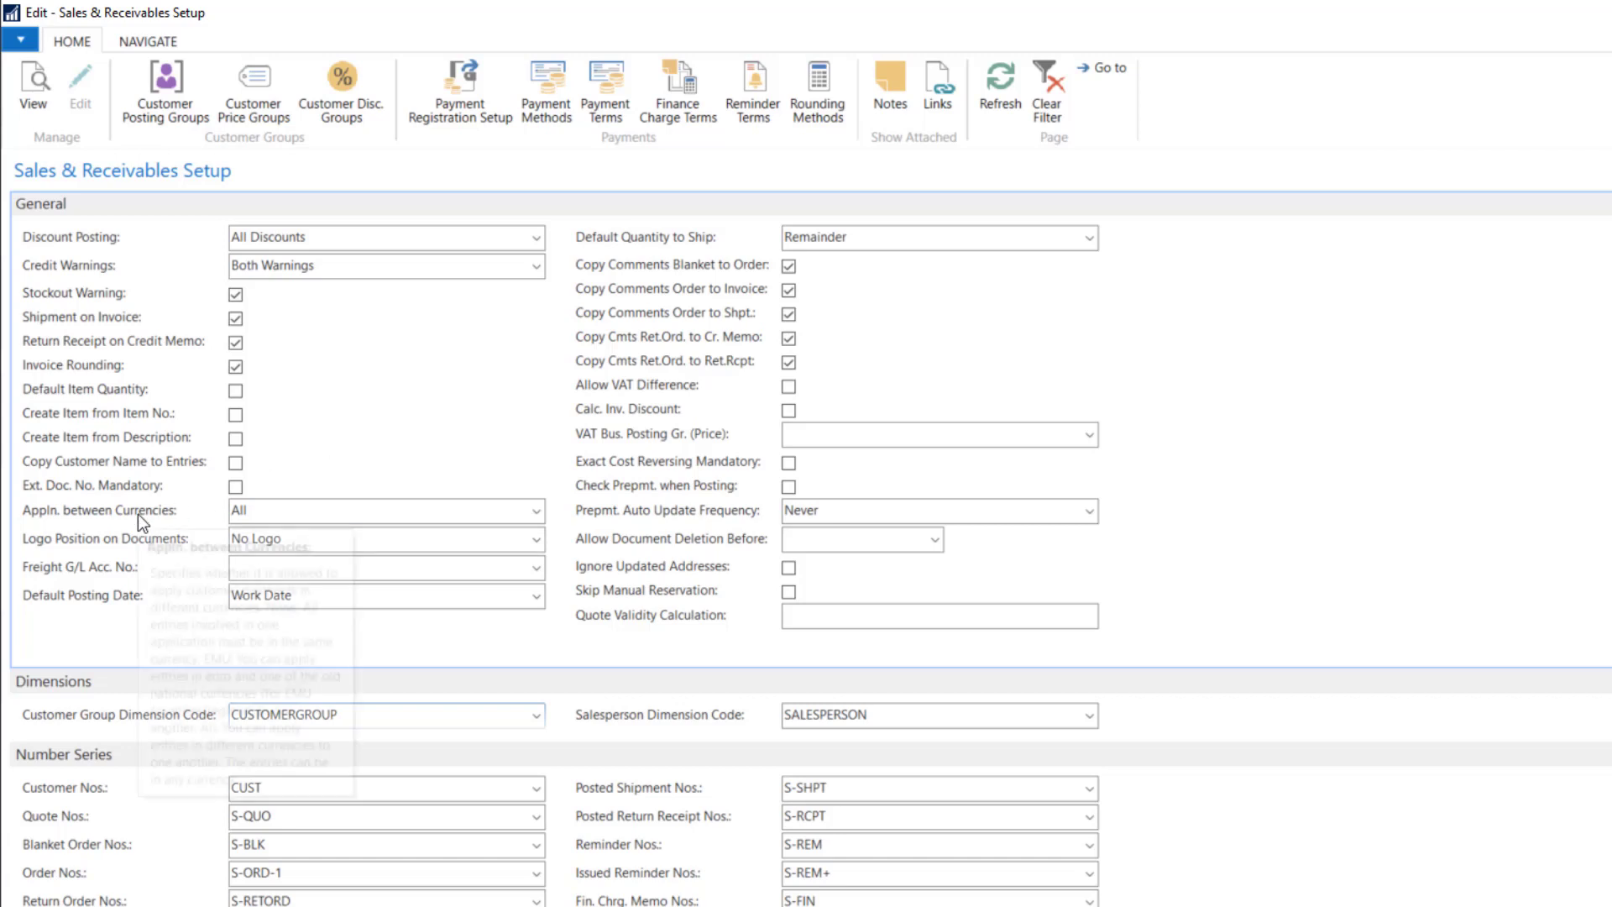
pyautogui.click(328, 511)
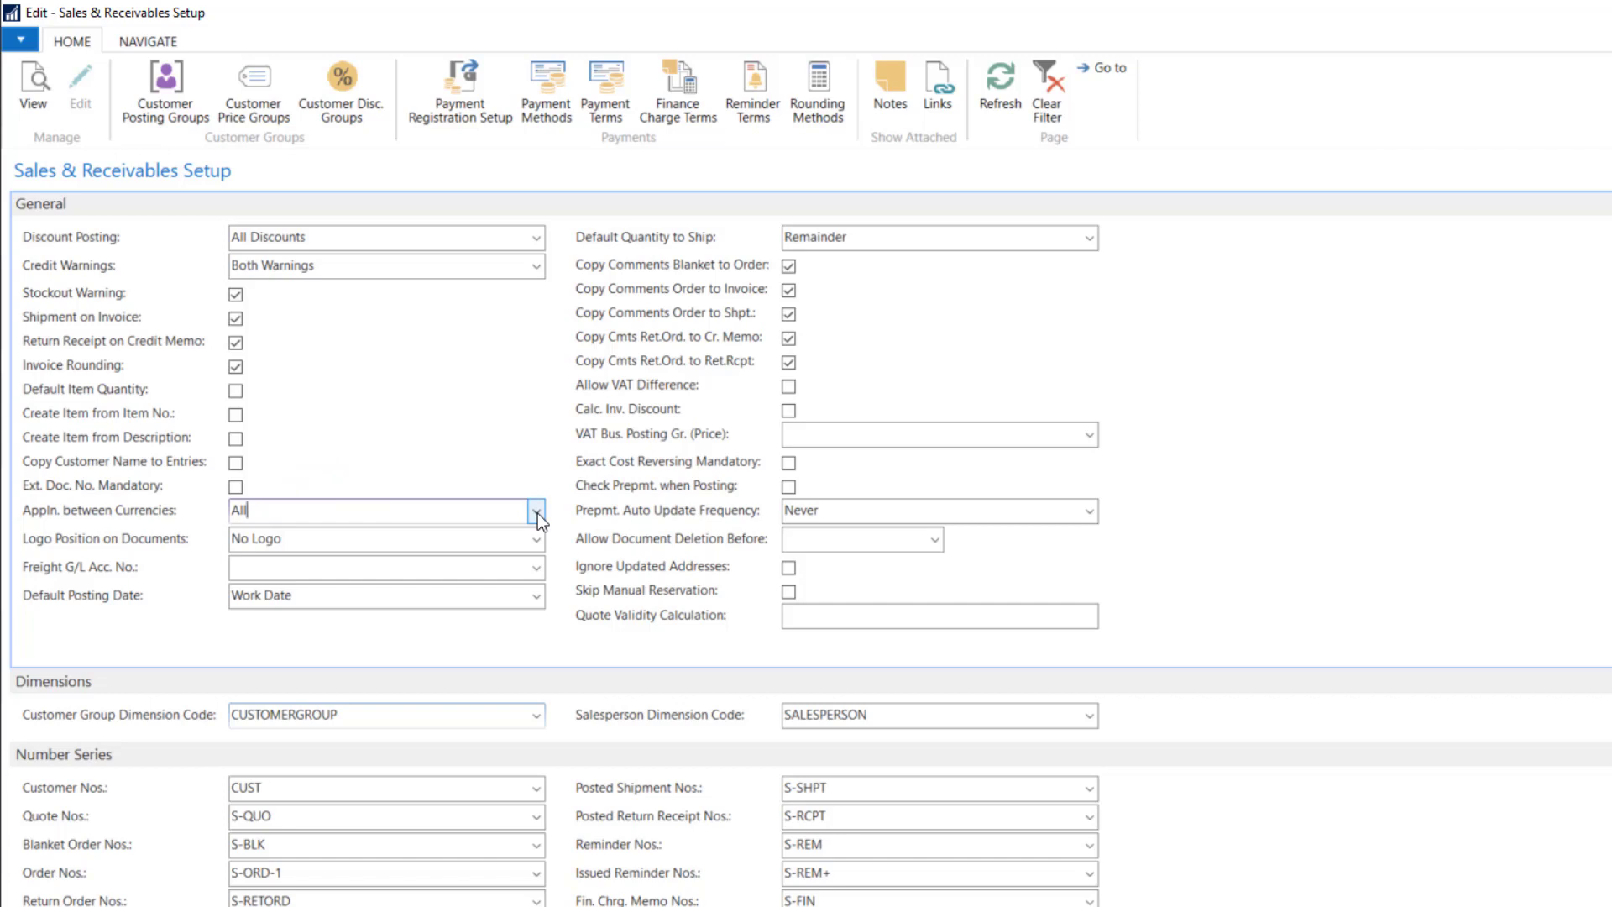
pyautogui.click(536, 511)
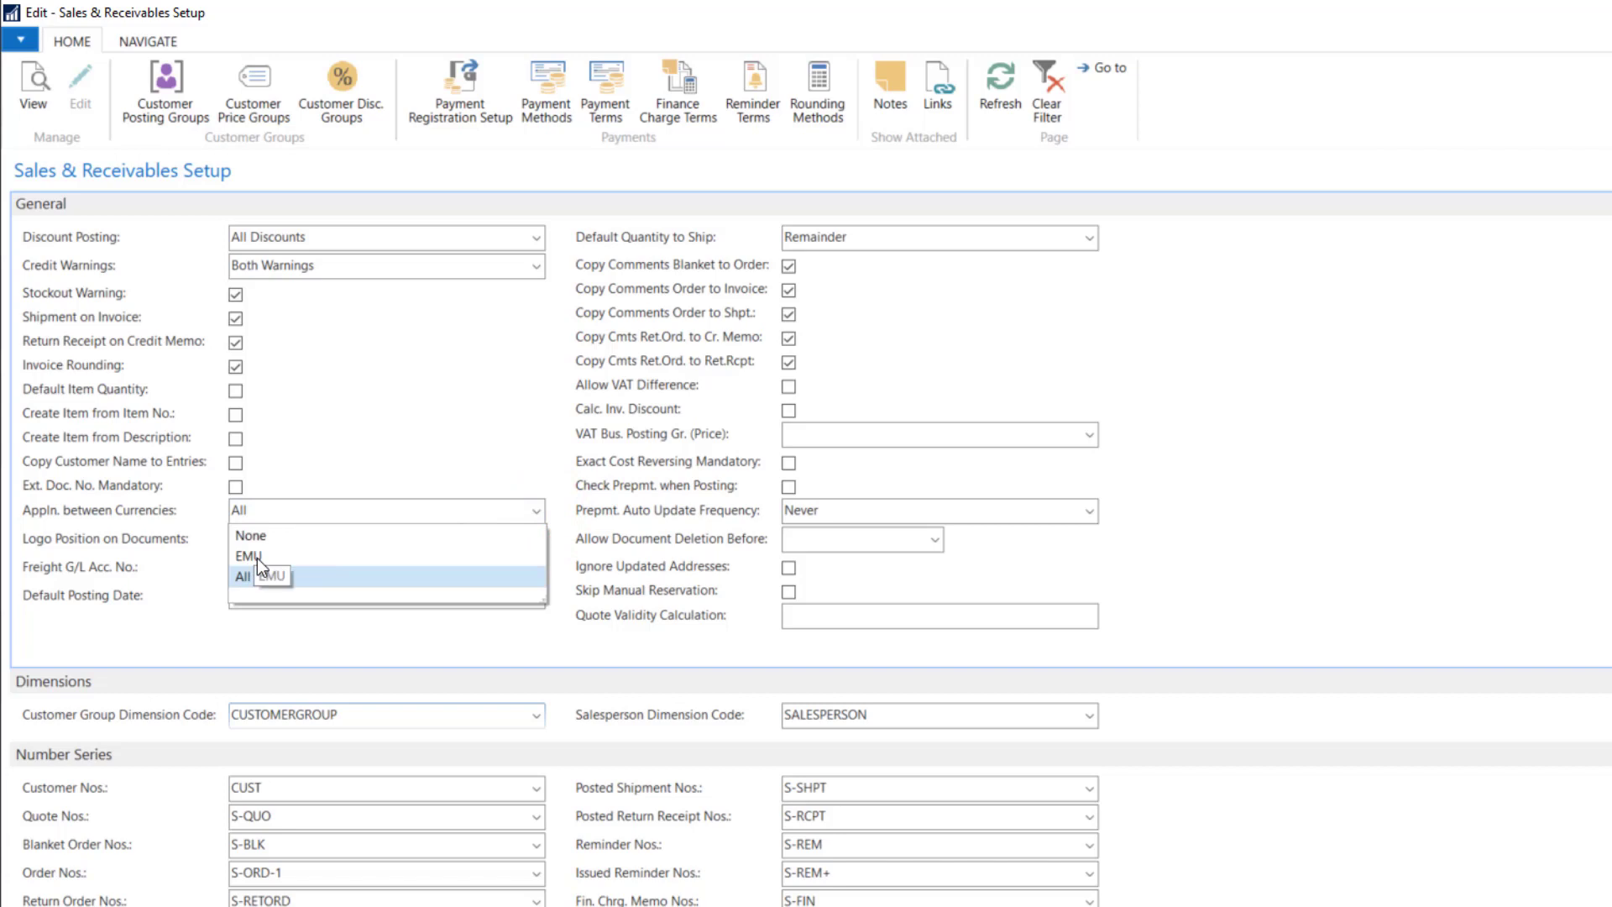
pyautogui.click(269, 535)
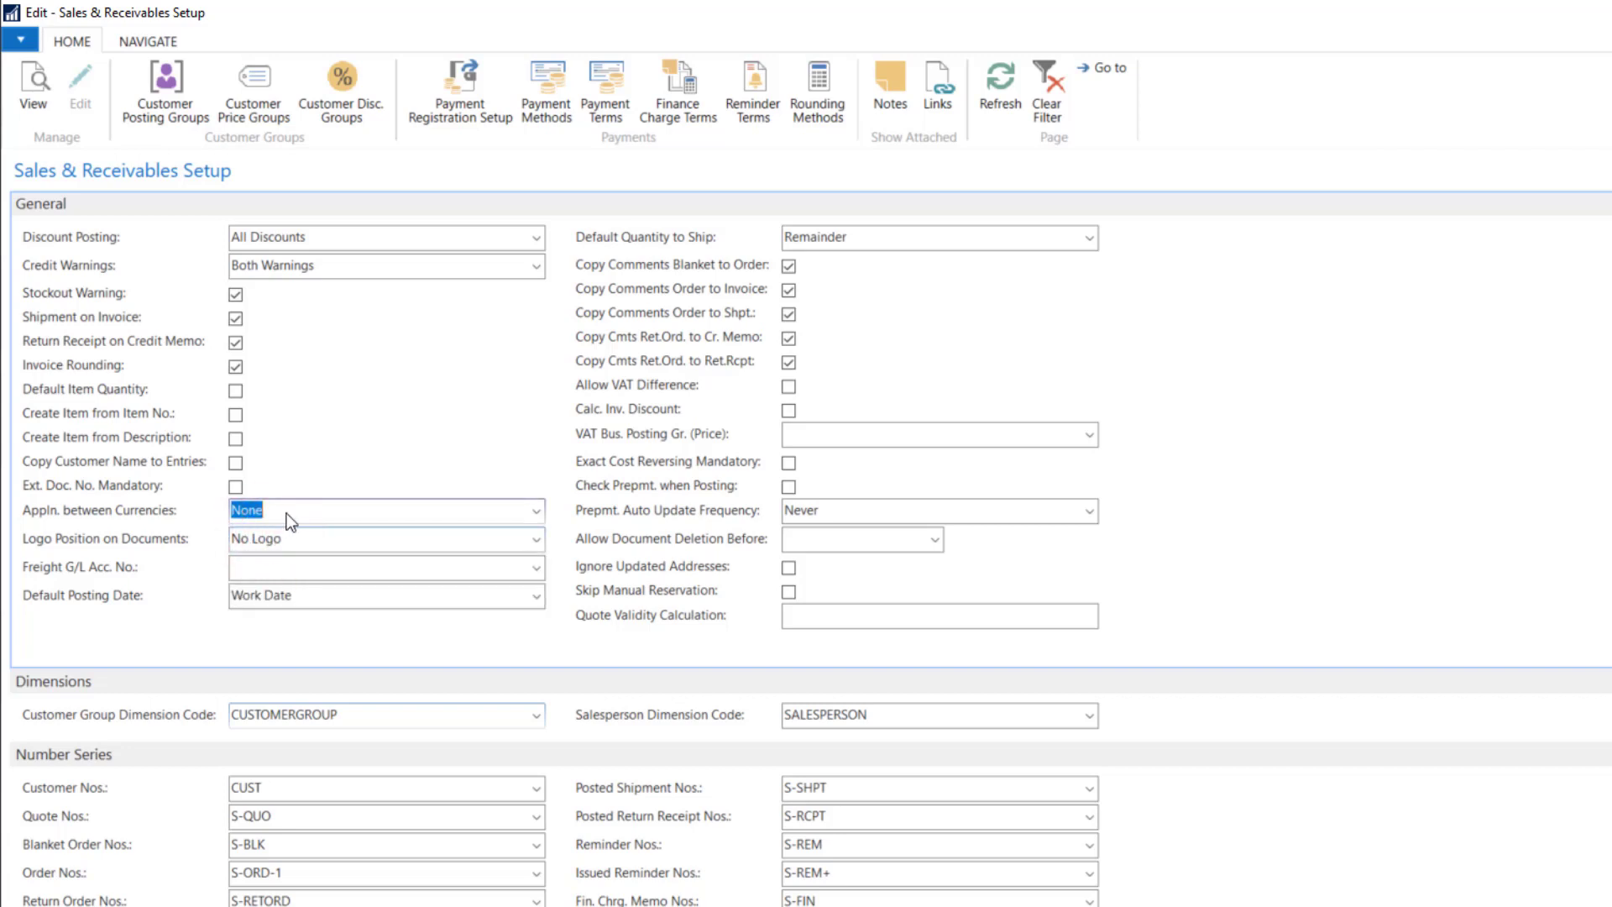
pyautogui.click(287, 511)
pyautogui.click(324, 509)
pyautogui.click(281, 512)
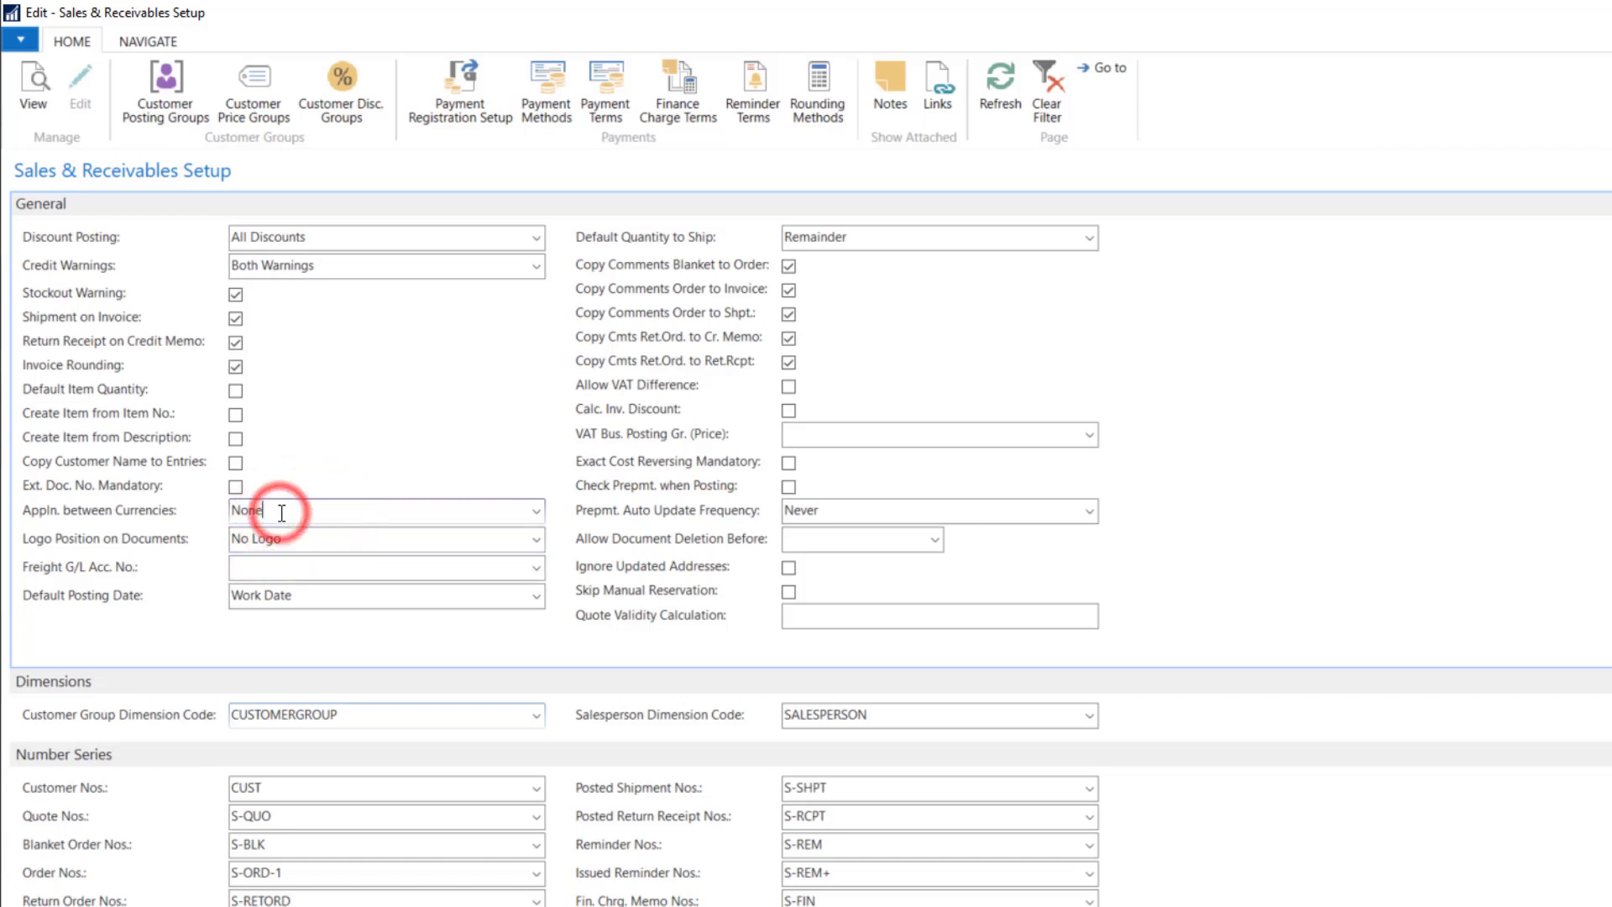
# Review the placement options available for Logo Position on Documents.
pyautogui.click(103, 541)
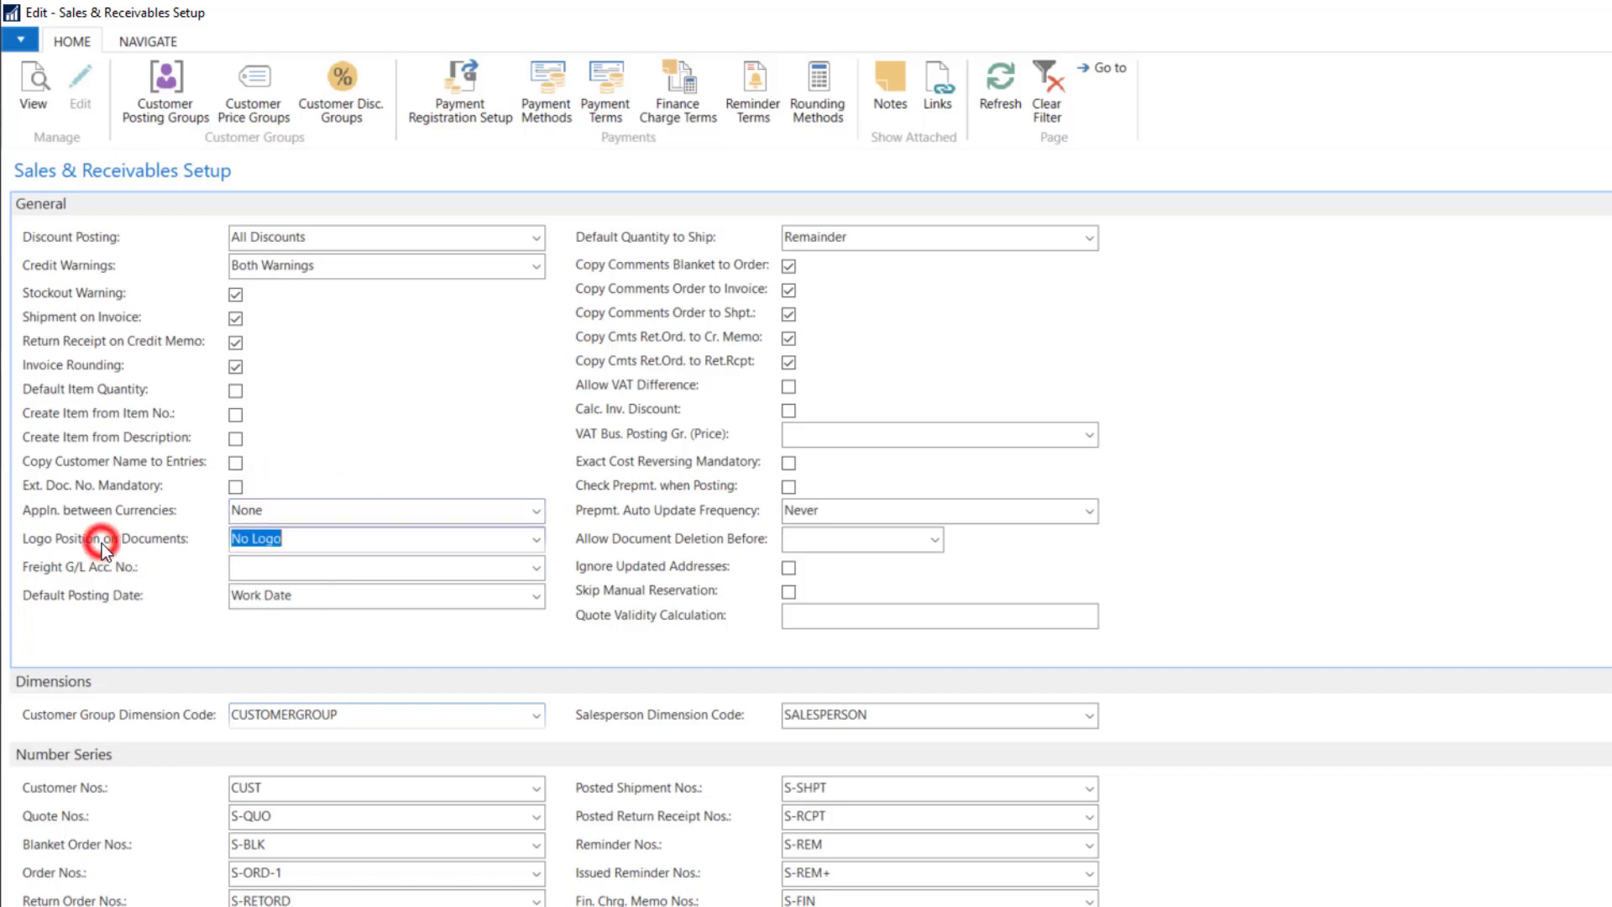
pyautogui.click(332, 538)
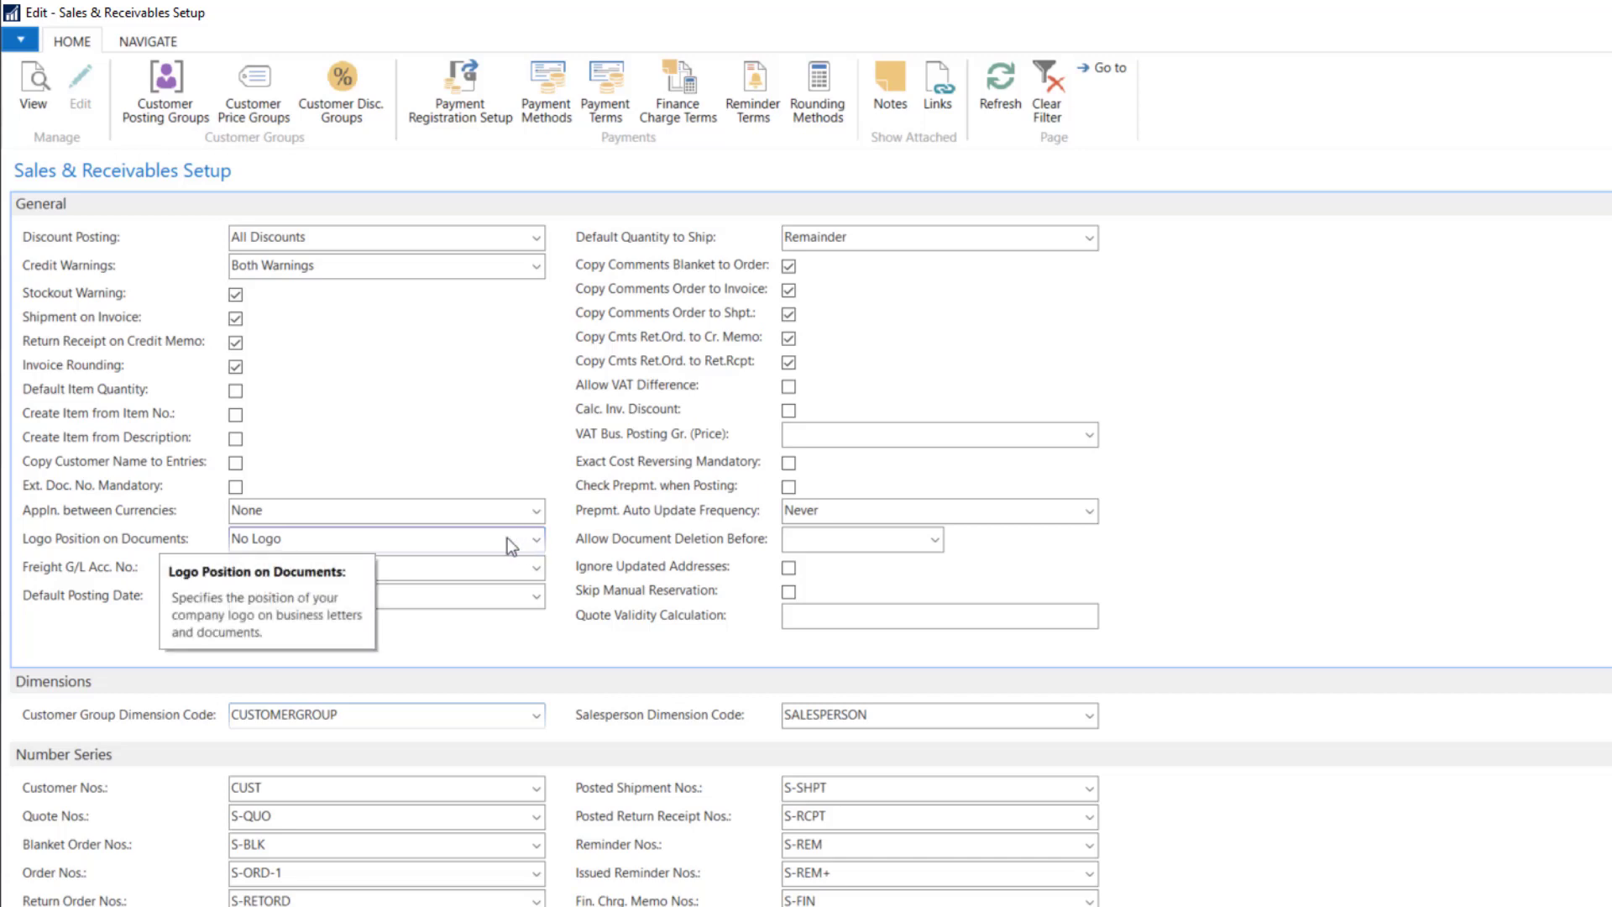
pyautogui.click(356, 542)
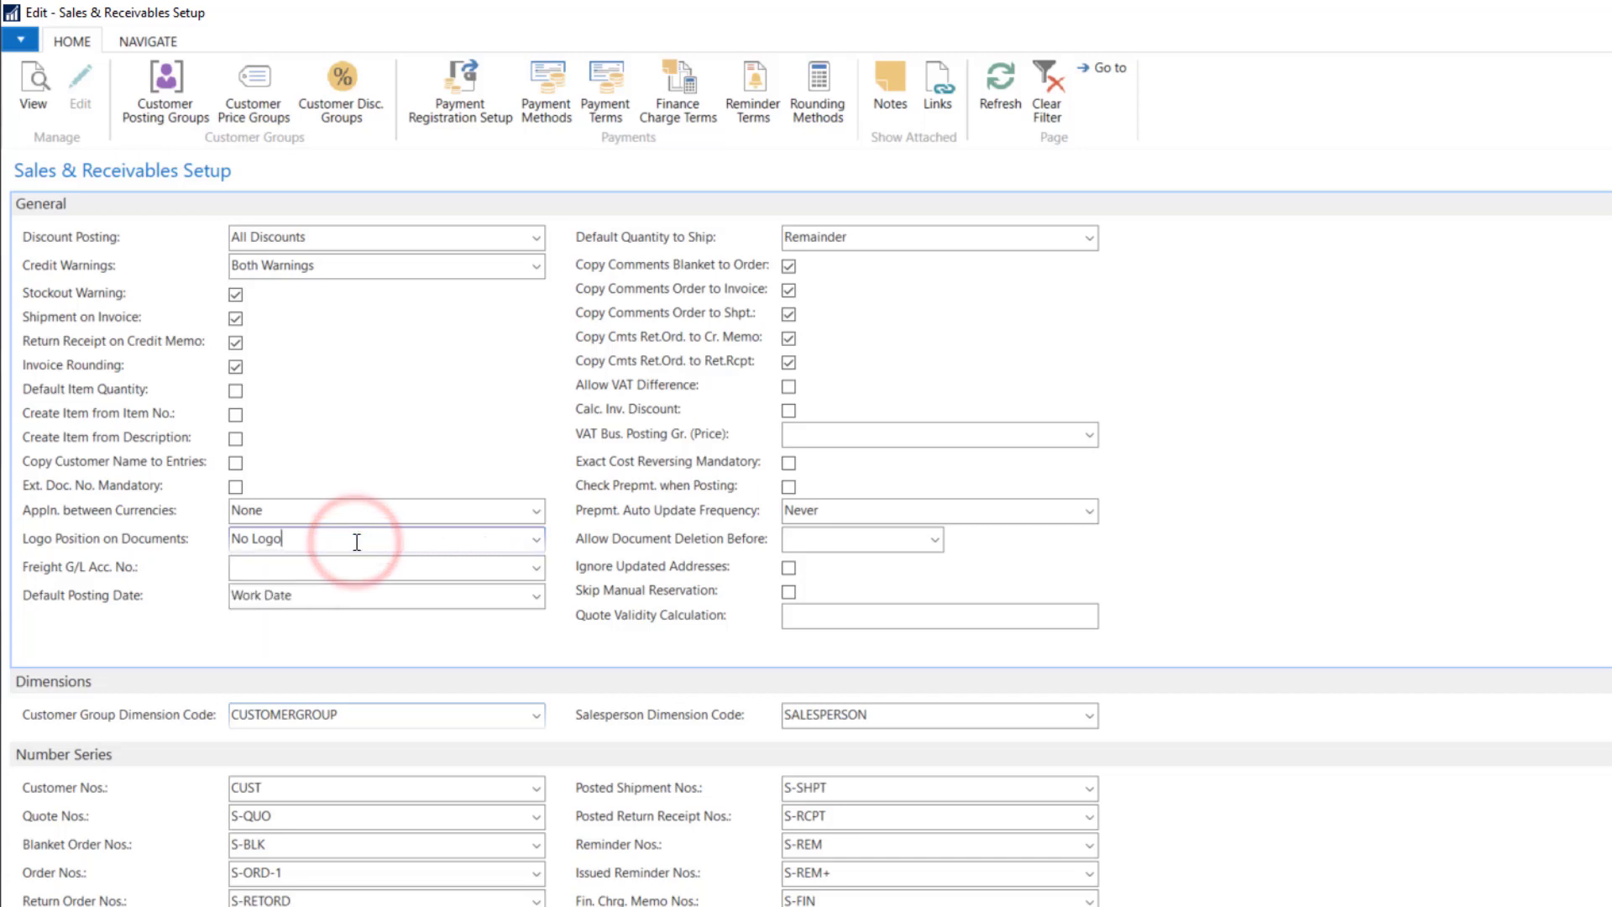
pyautogui.click(537, 541)
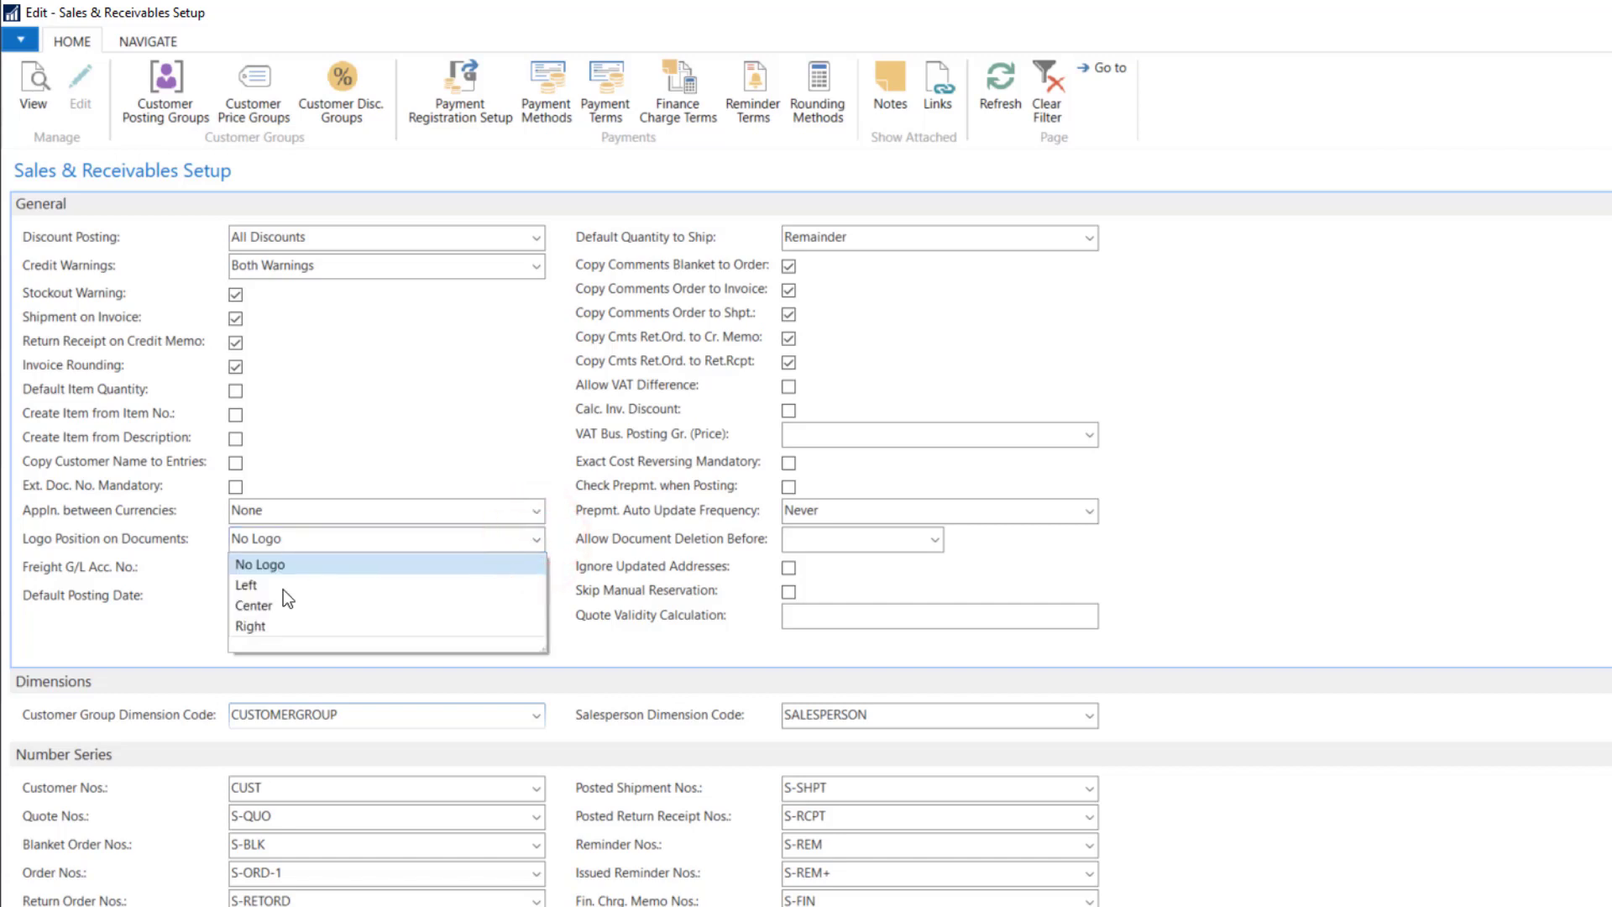
pyautogui.click(306, 536)
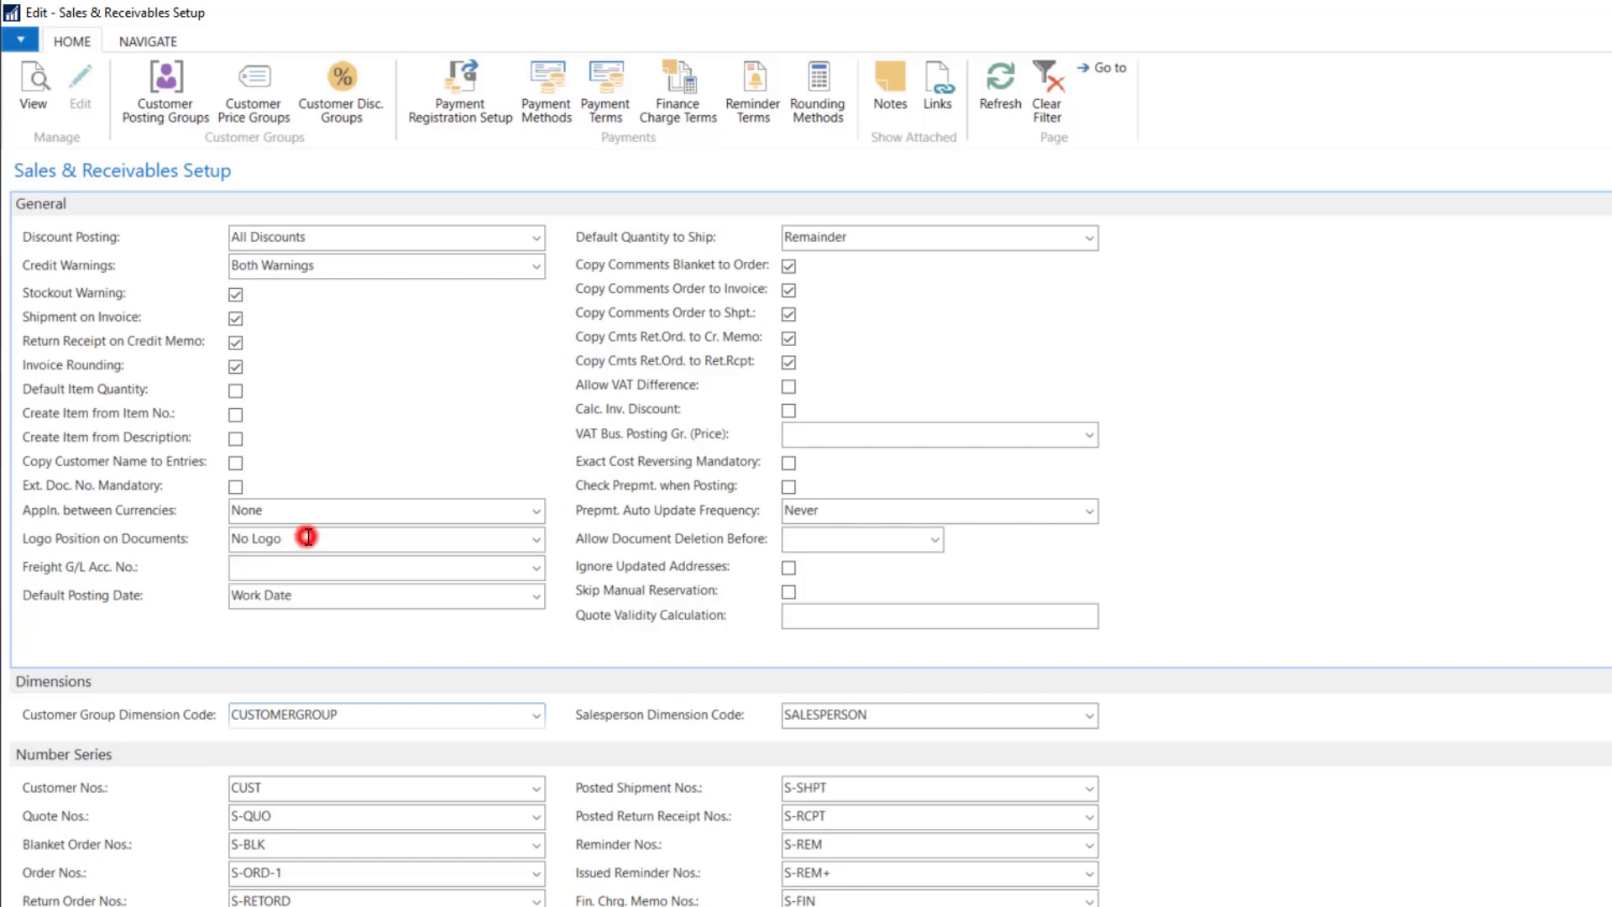
# Review the options available for Default Posting Date and Default Quantity to Ship.
pyautogui.click(316, 594)
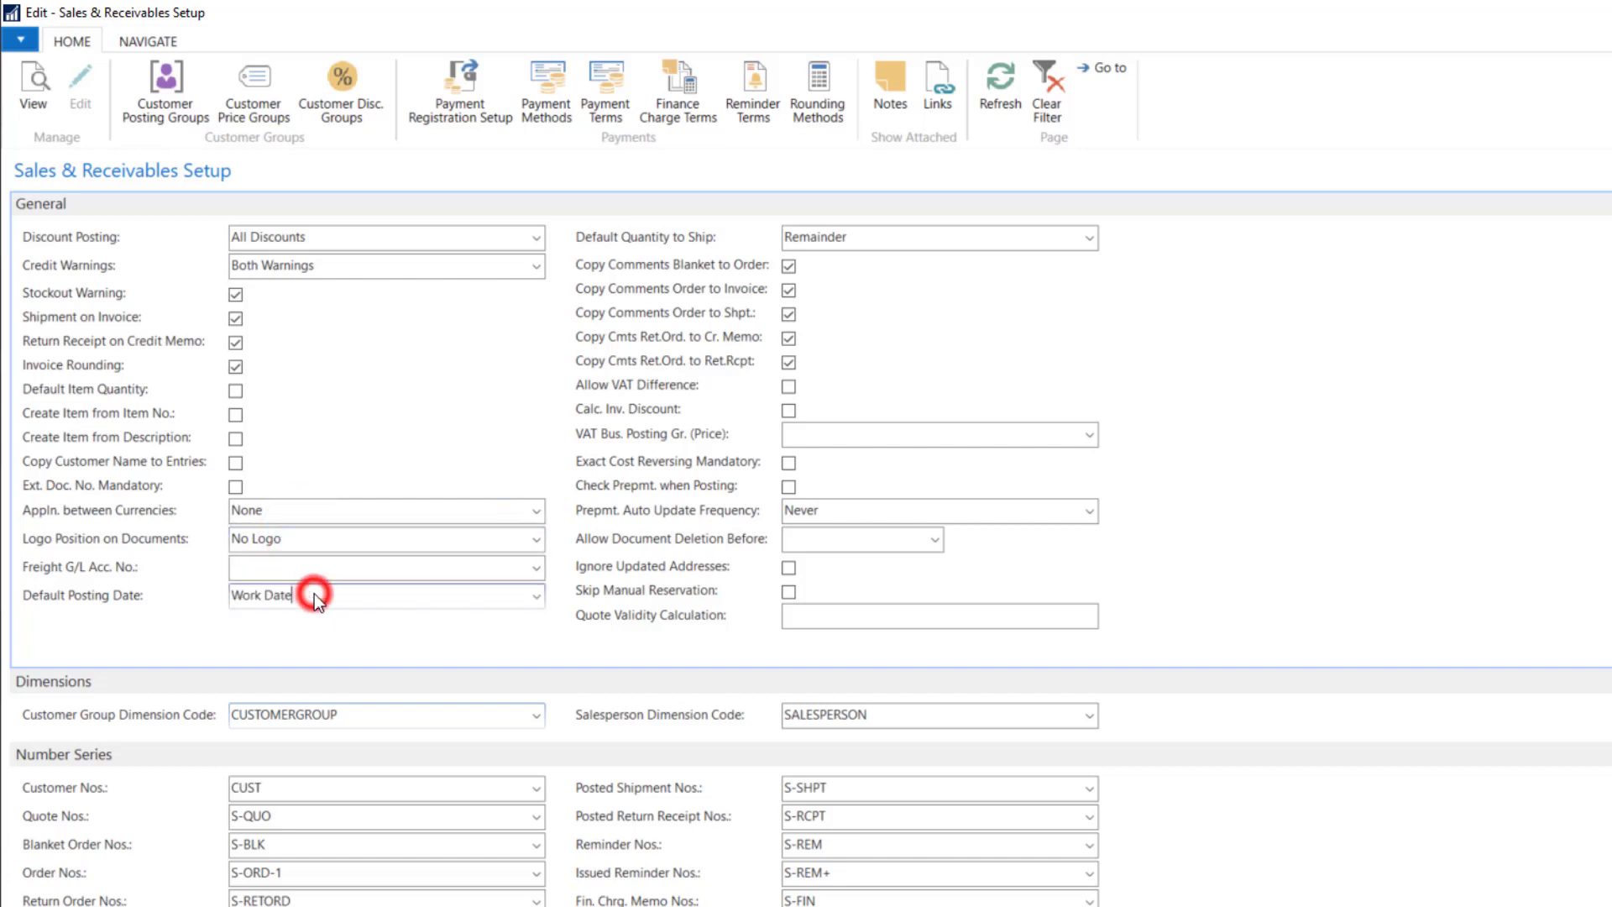
pyautogui.click(536, 598)
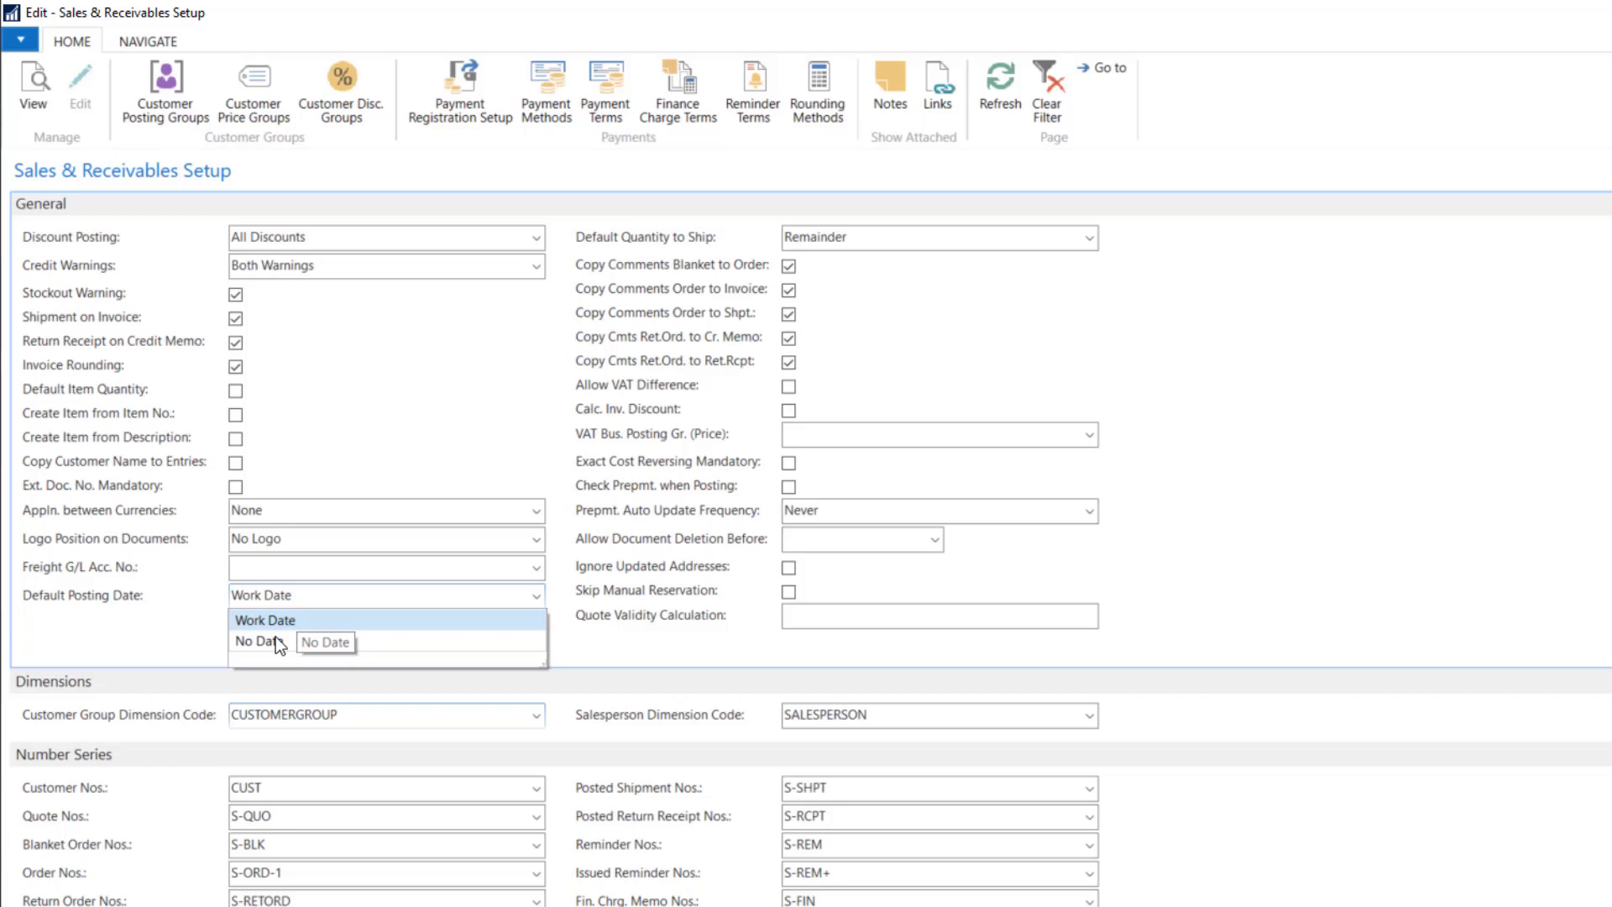
pyautogui.click(597, 646)
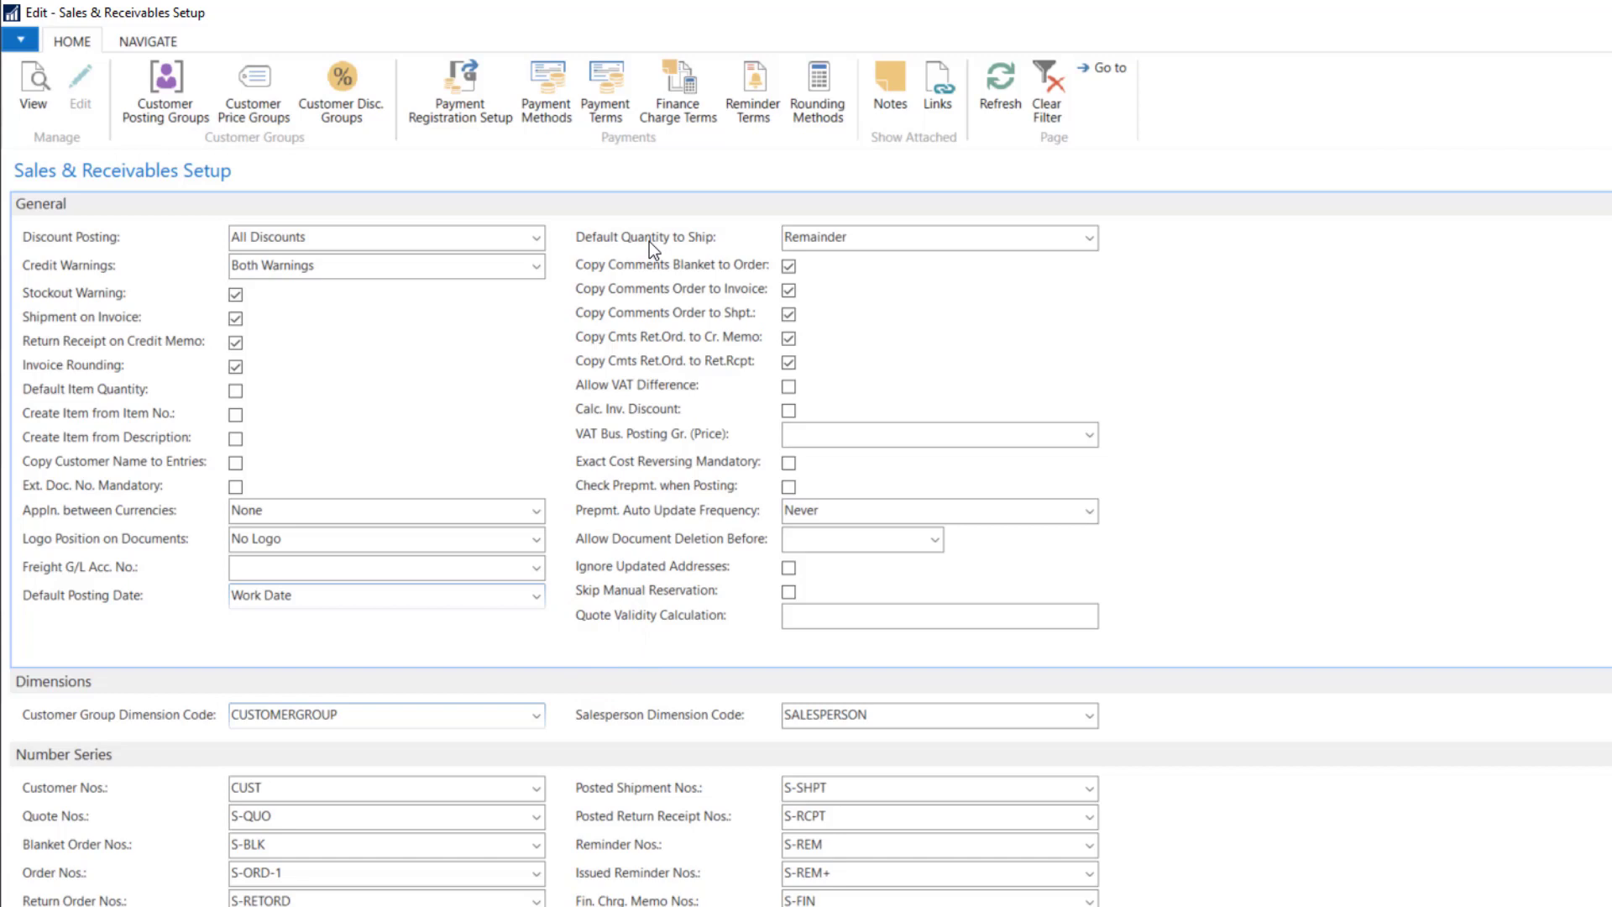
pyautogui.click(884, 237)
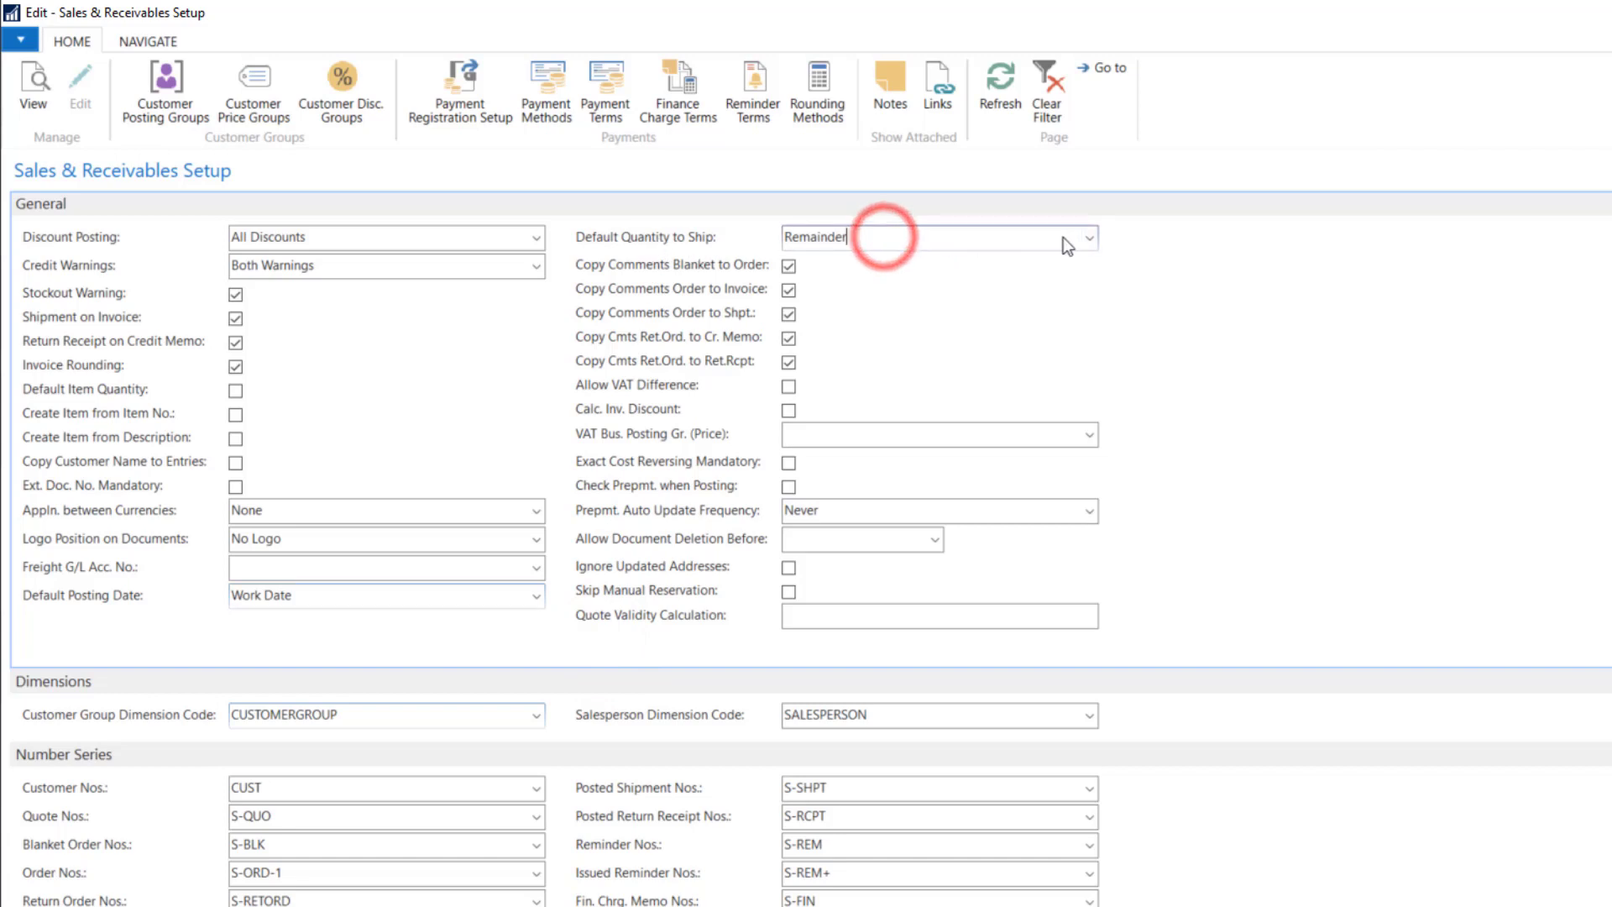
pyautogui.click(1090, 238)
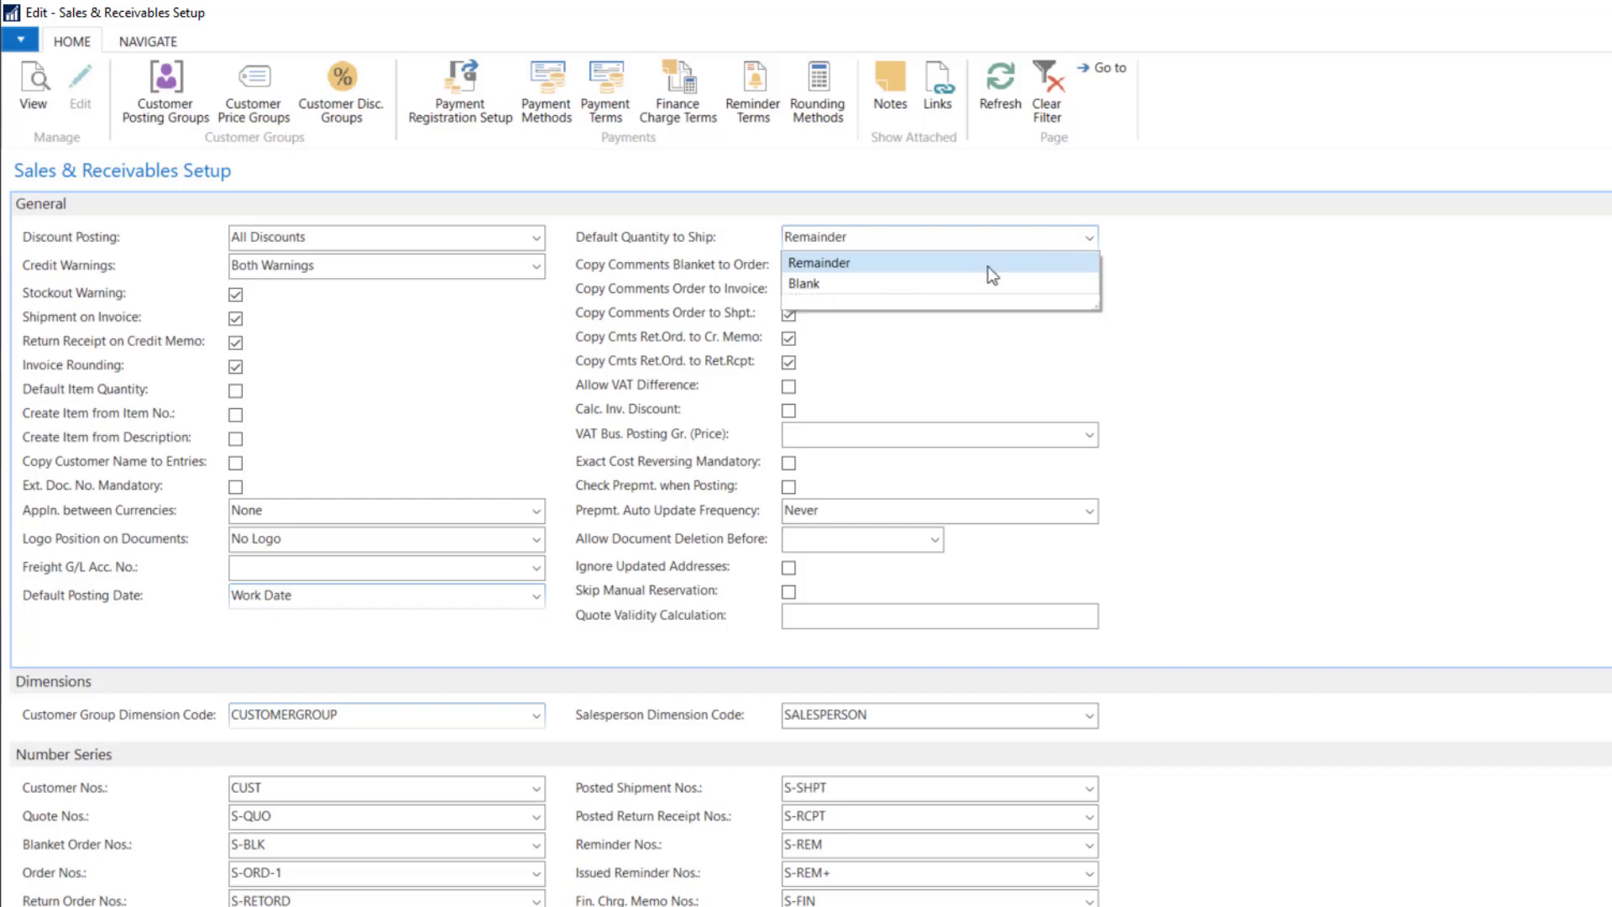
pyautogui.click(1273, 233)
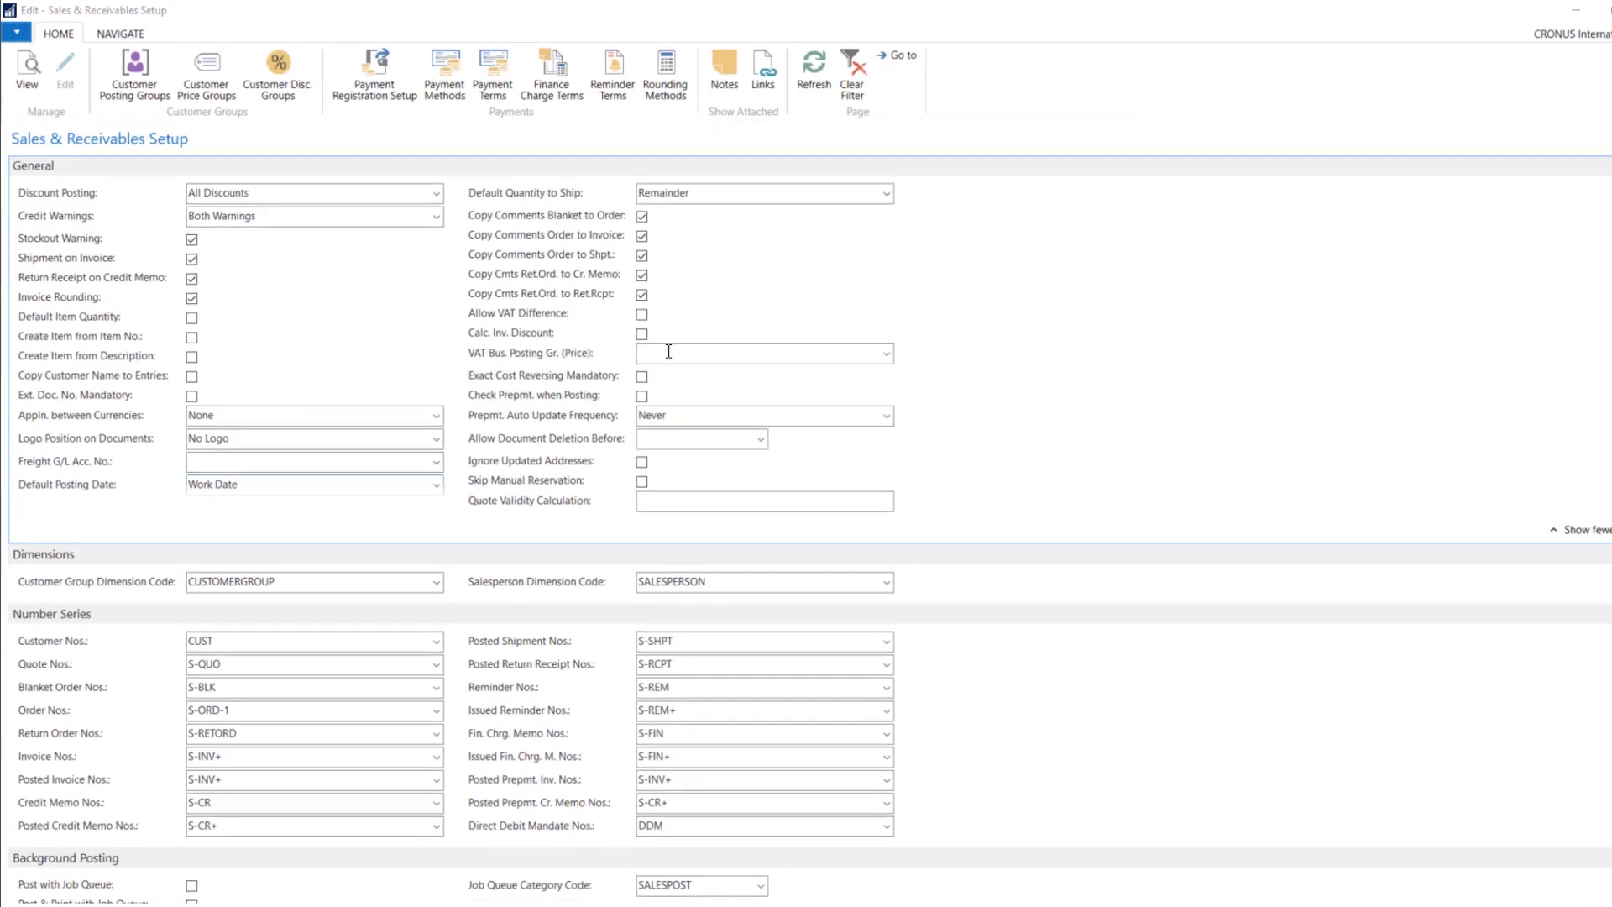
# Examine the VAT Bus. Posting Gr. (Price), prepayment and Allow Document Deletion Before settings, and the Number Series section.
pyautogui.click(819, 434)
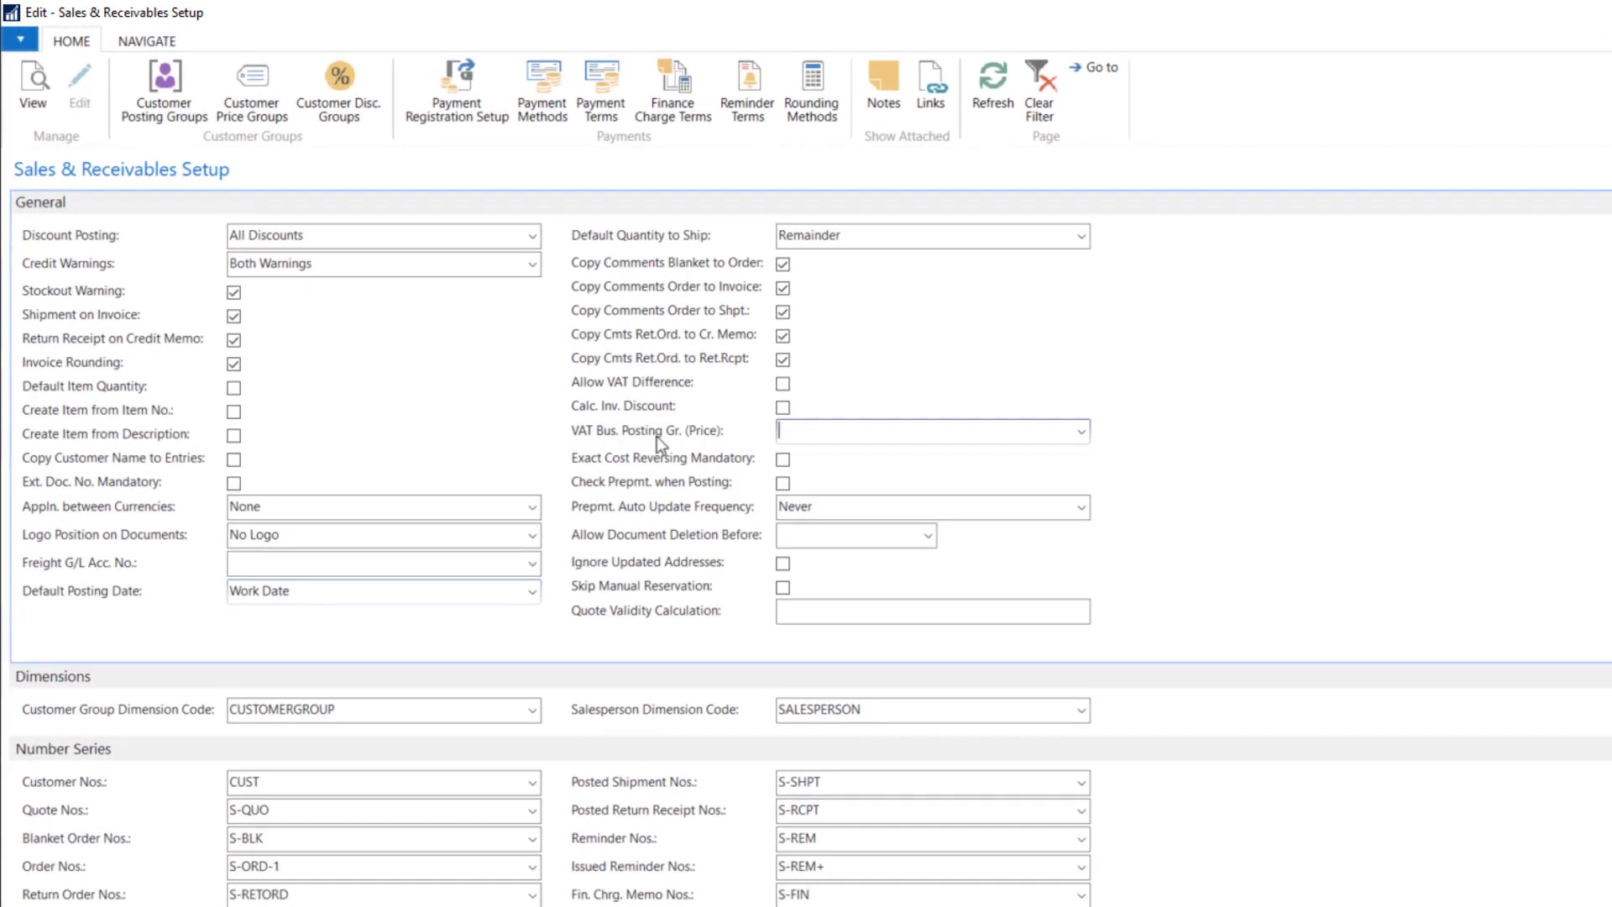
pyautogui.click(964, 443)
pyautogui.click(857, 437)
pyautogui.moveTo(688, 467)
pyautogui.moveTo(733, 478)
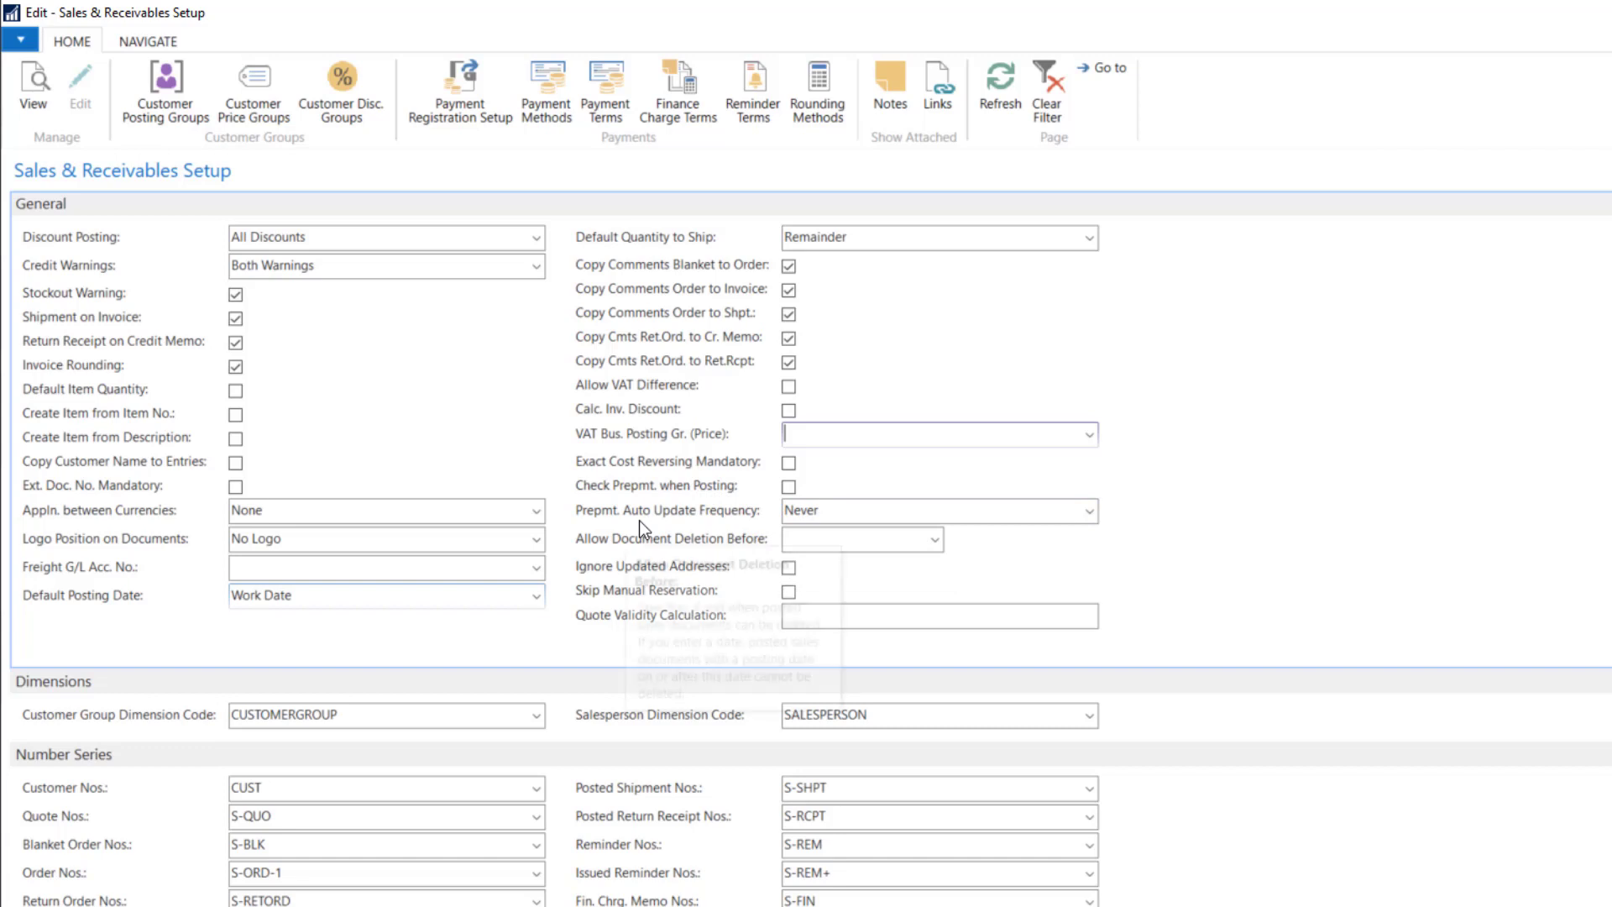
pyautogui.click(839, 544)
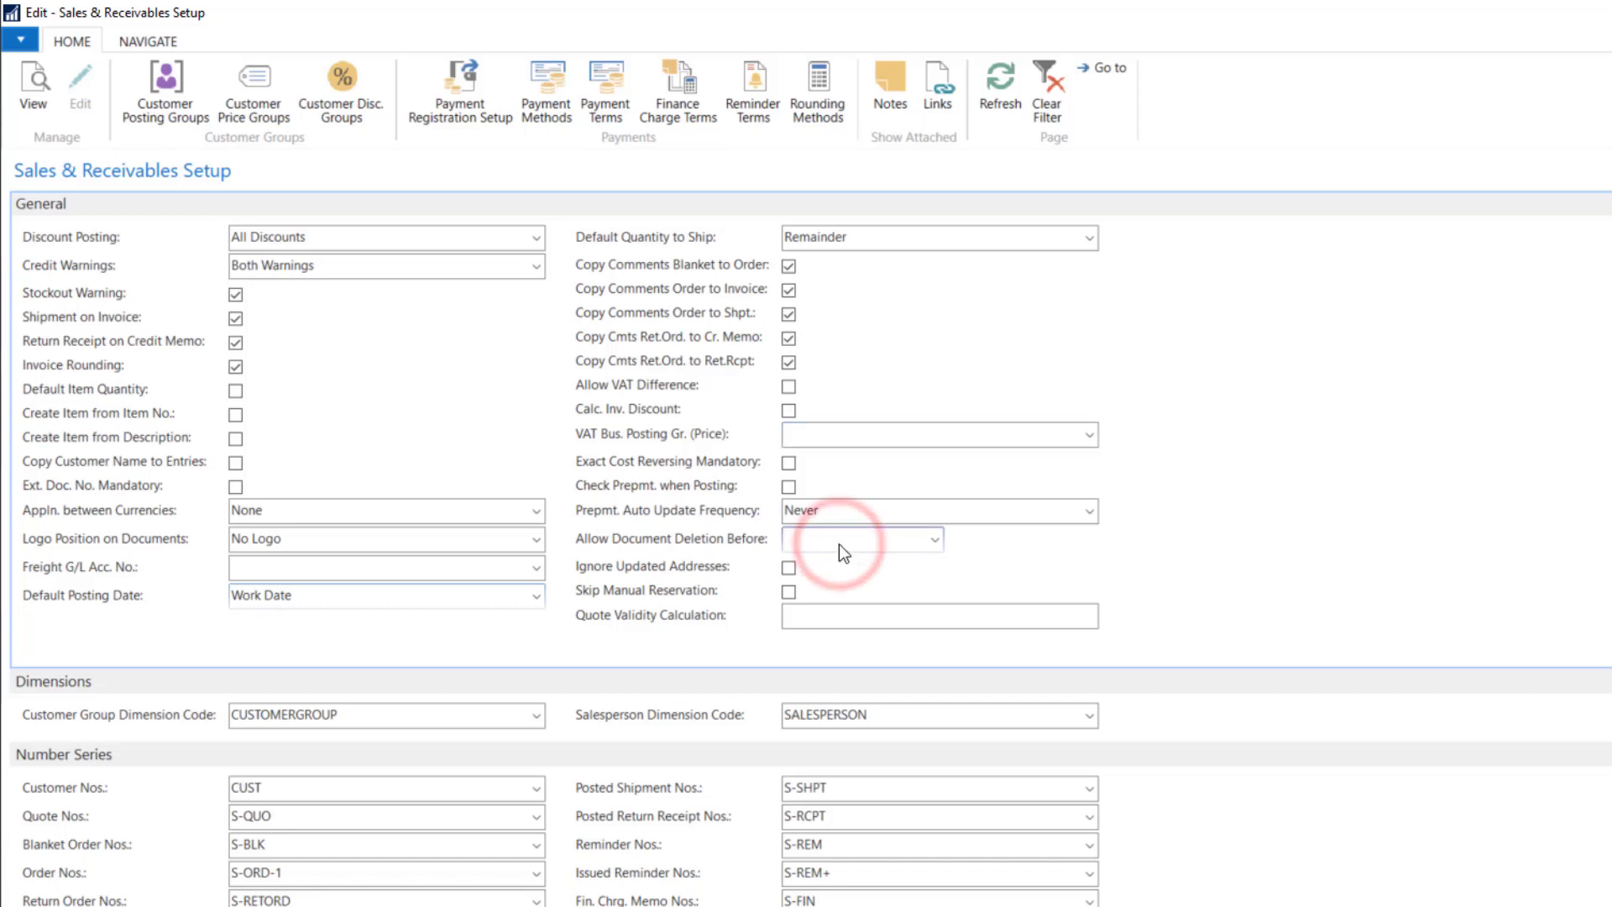
pyautogui.moveTo(675, 542)
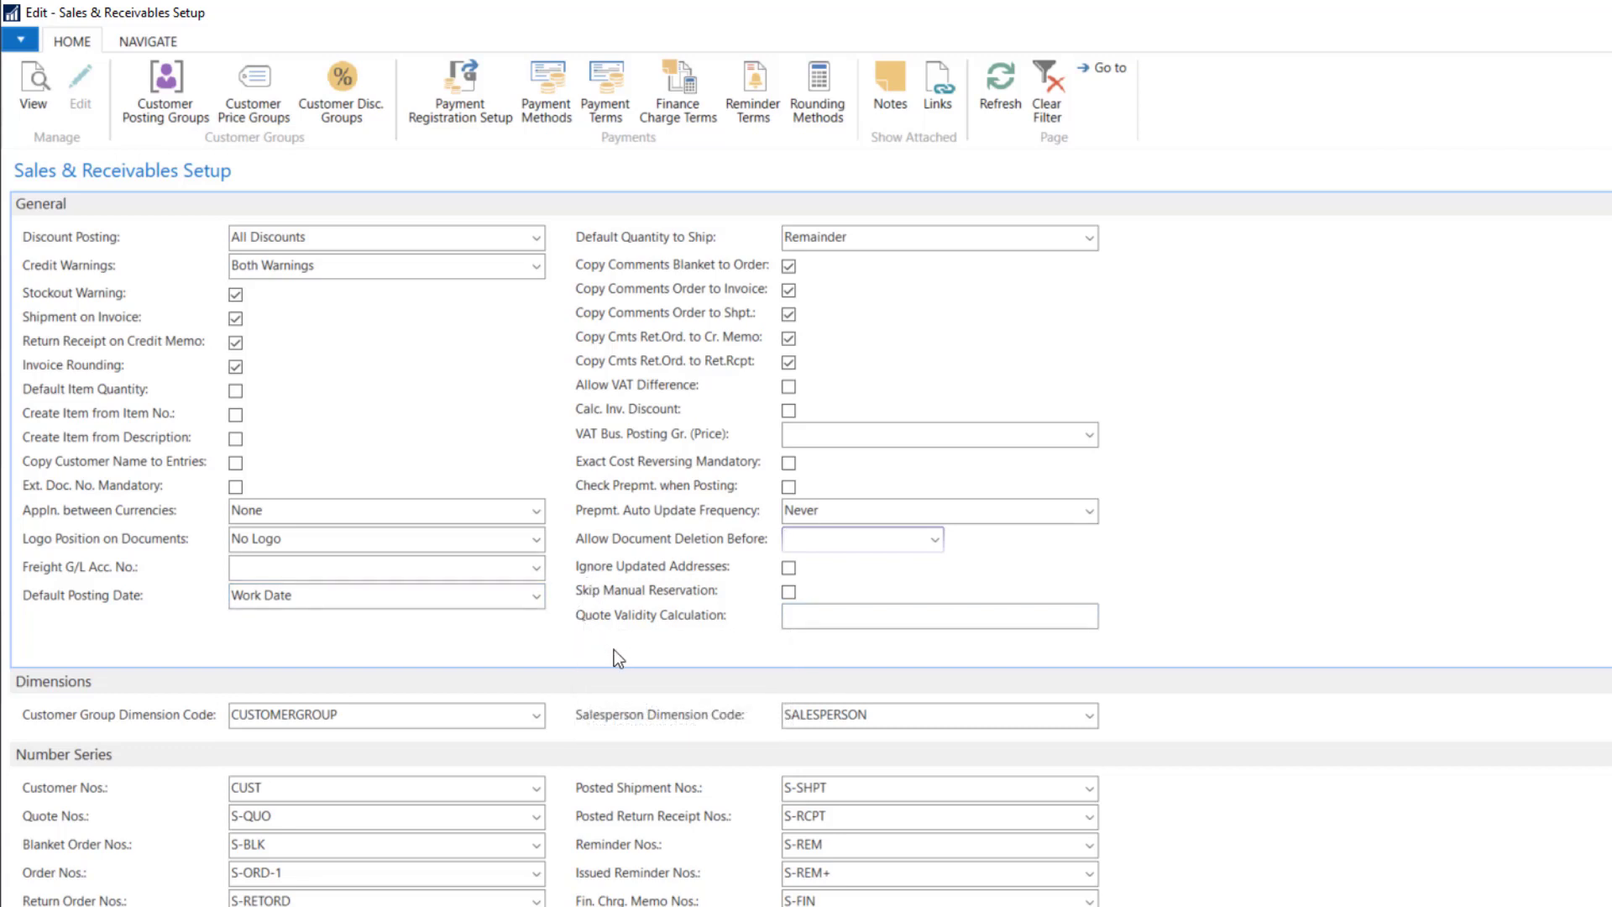
pyautogui.scroll(-2, 613, 649)
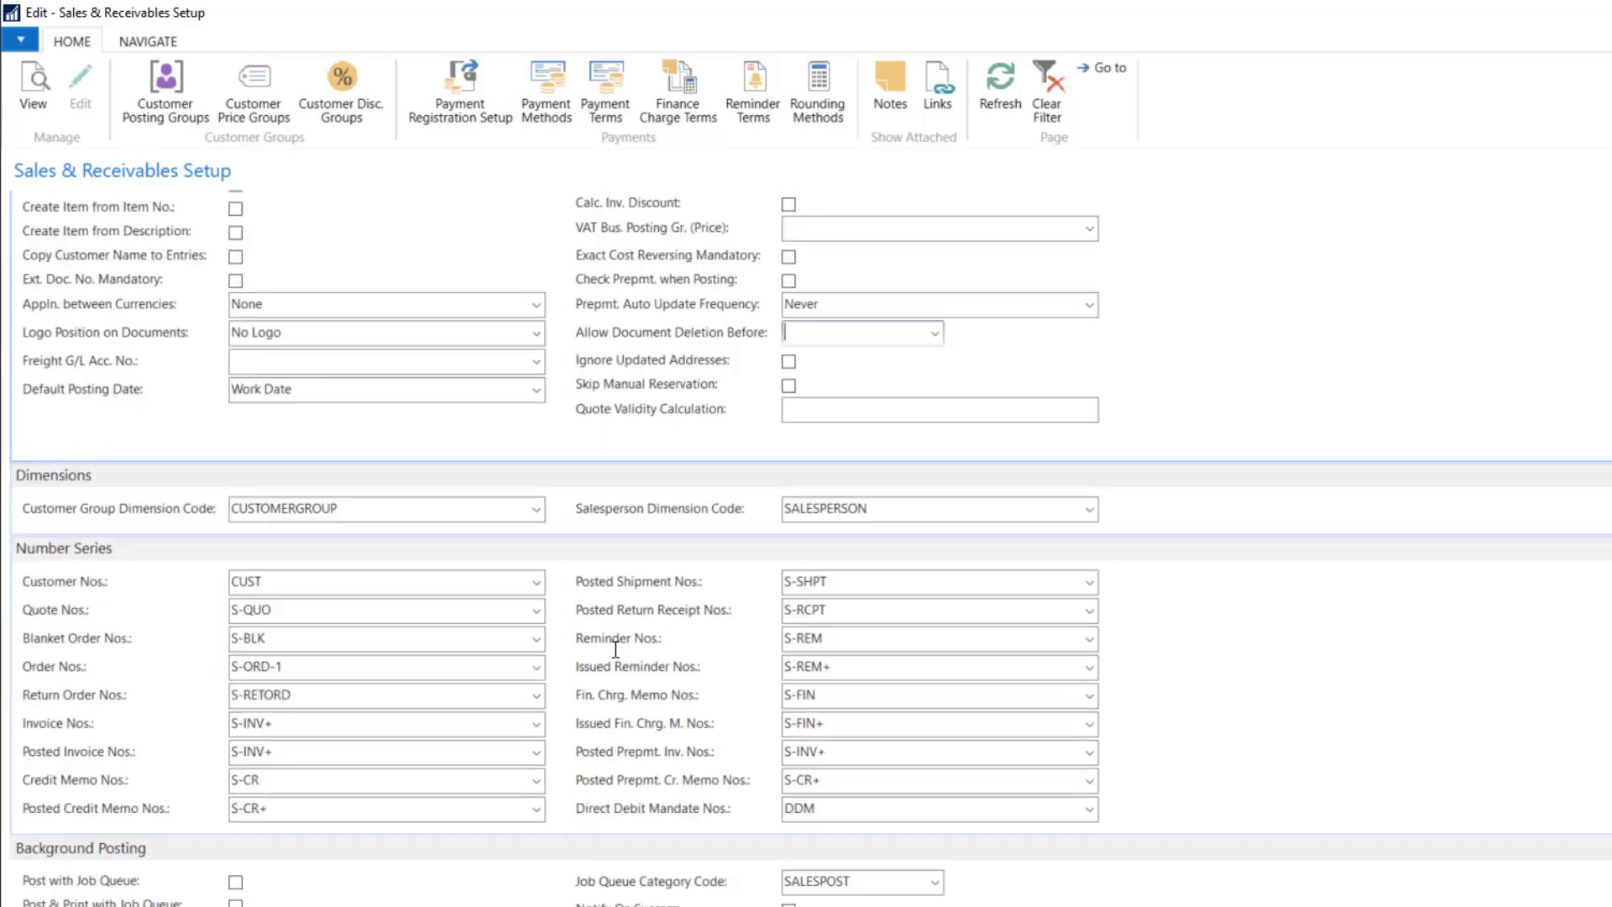
# Review the Customer Group and Salesperson Dimension Code settings, including the dimension codes available for the salesperson.
pyautogui.click(386, 508)
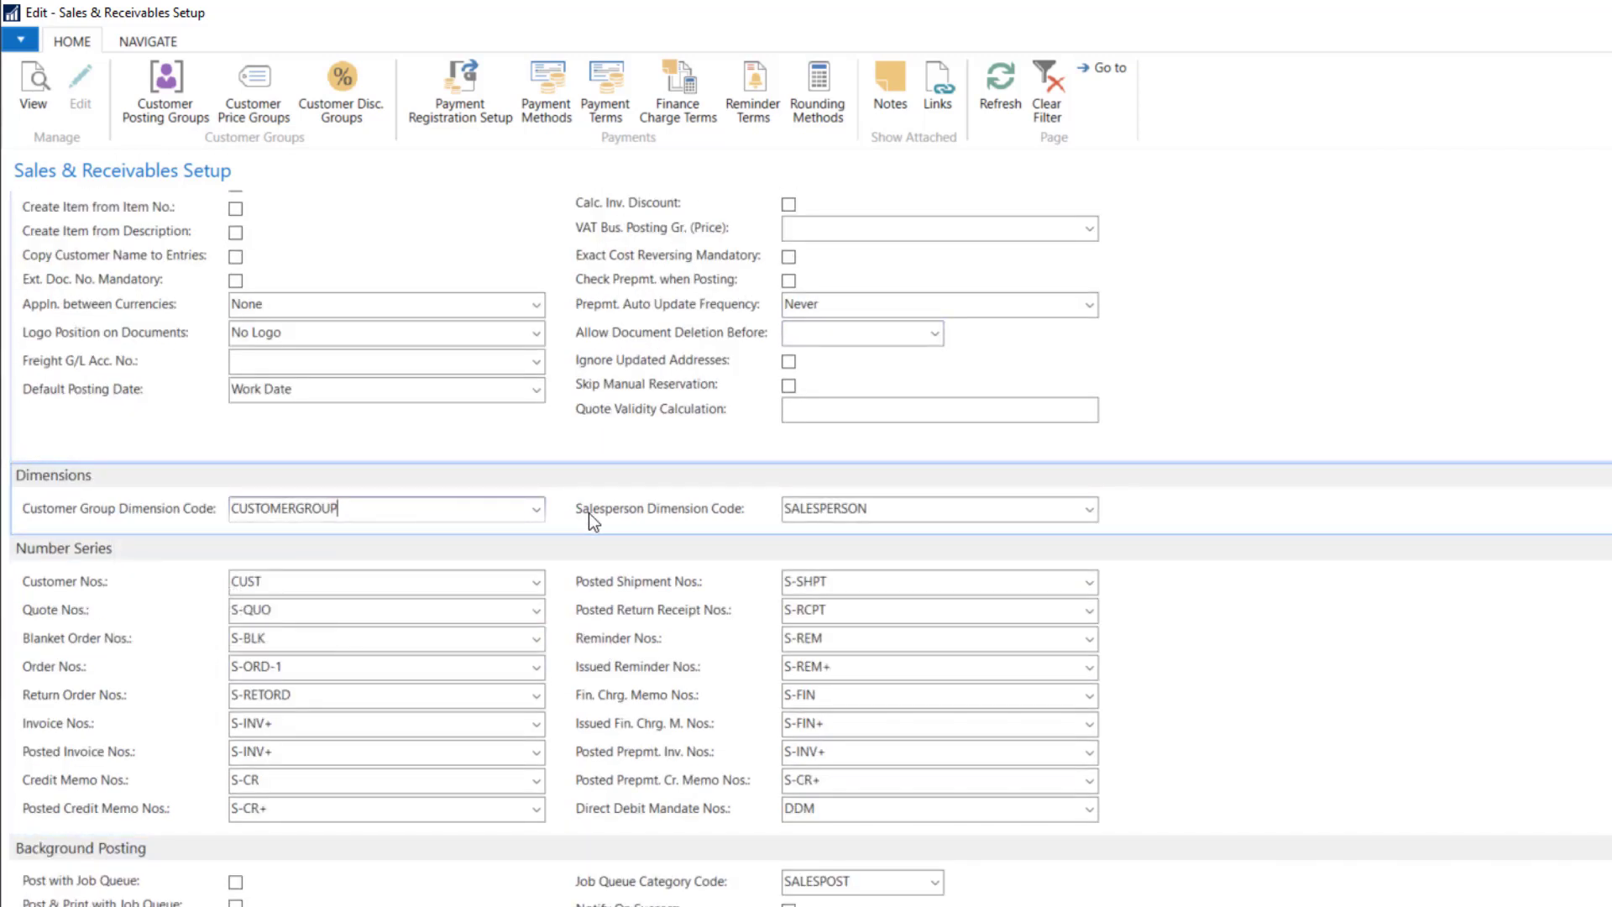
pyautogui.moveTo(588, 513)
pyautogui.moveTo(119, 510)
pyautogui.moveTo(678, 520)
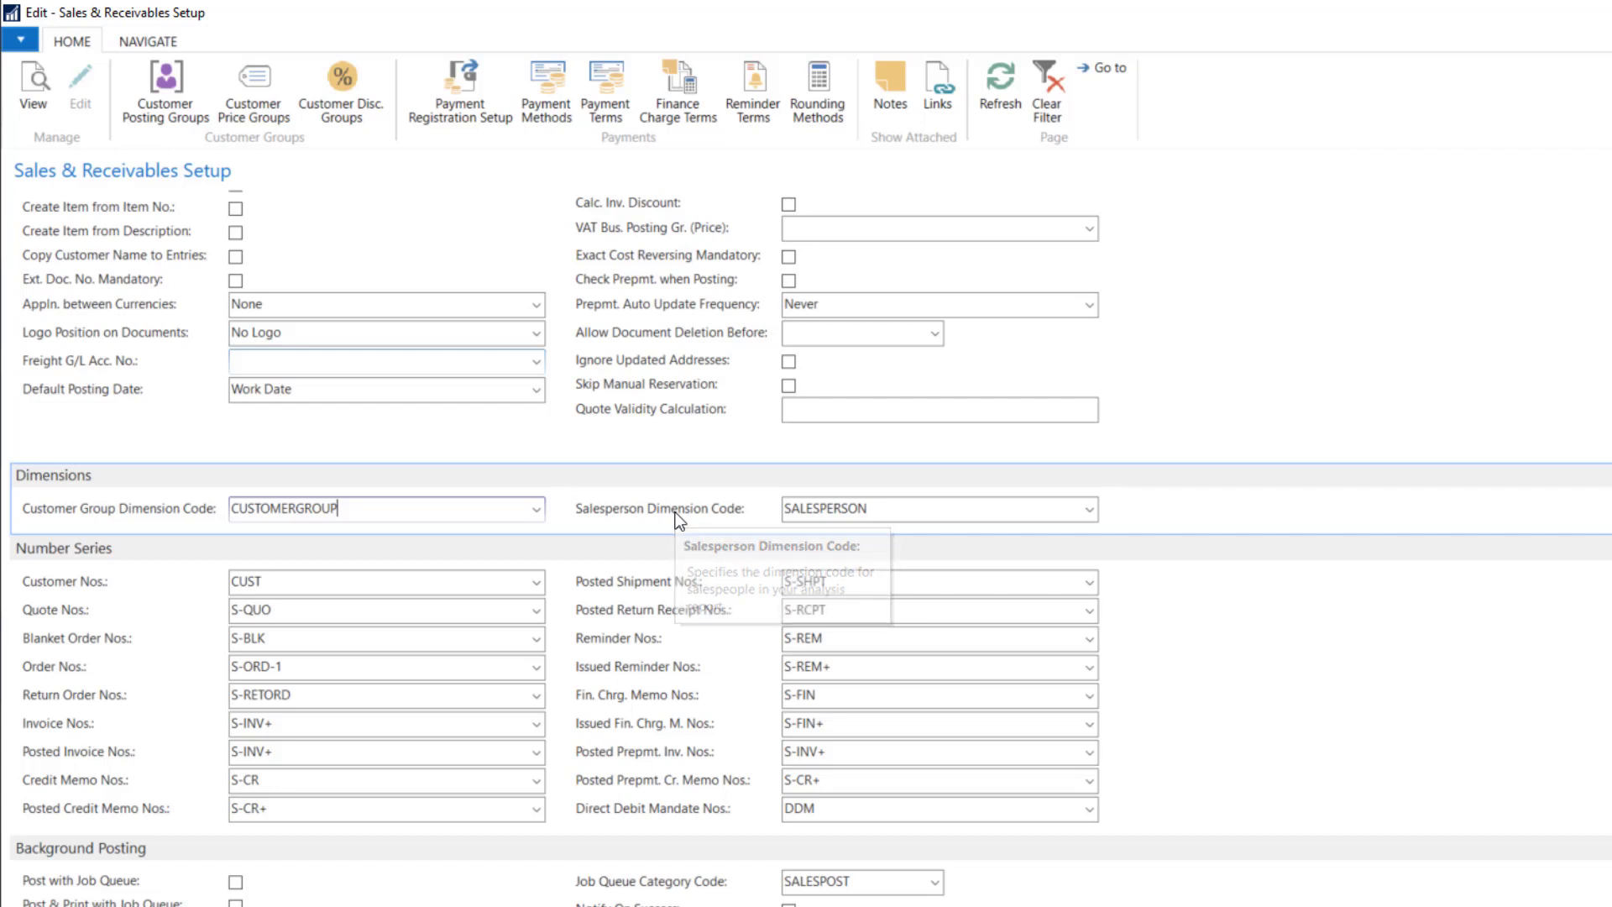
pyautogui.click(1085, 500)
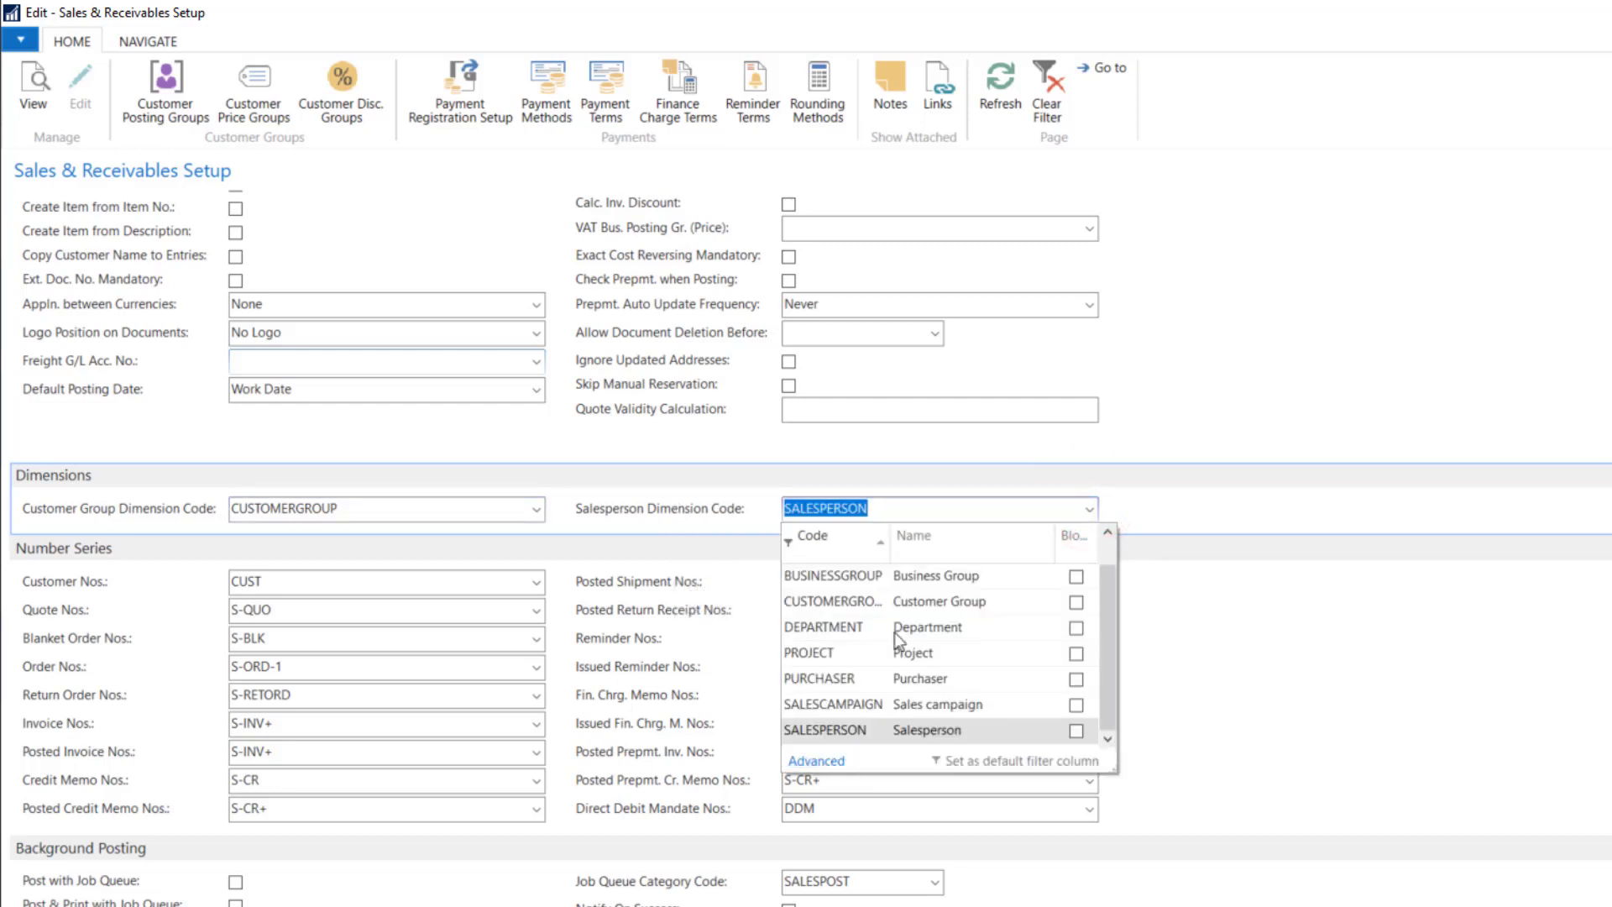
pyautogui.click(957, 504)
pyautogui.click(364, 541)
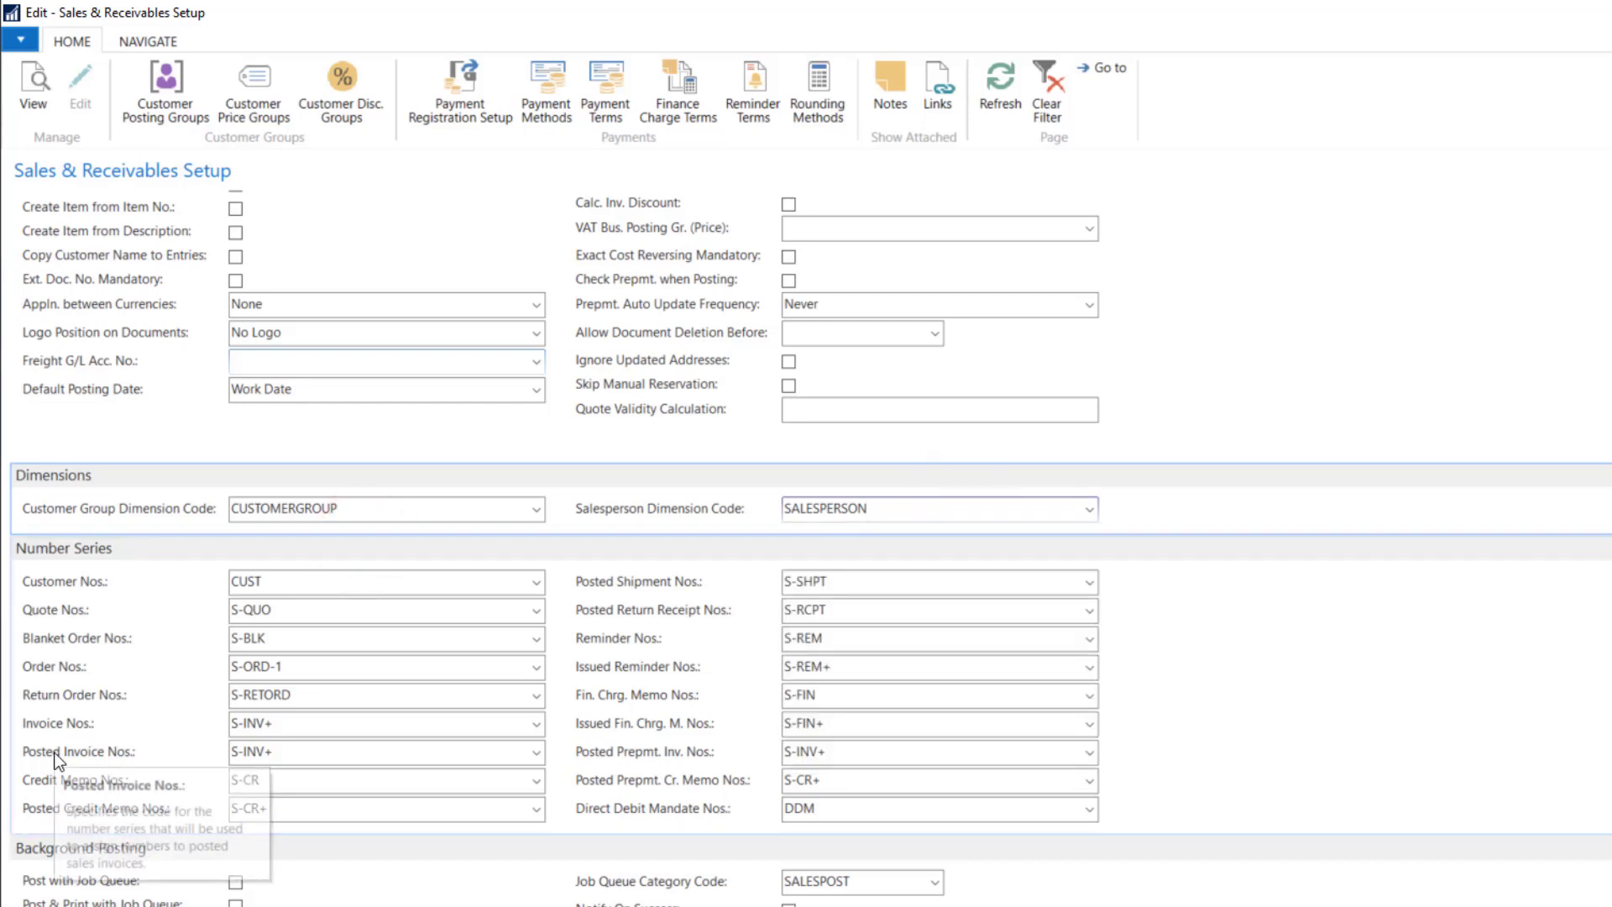
# Examine the number series assigned to customers, quotes, blanket orders, orders, return orders and invoices.
pyautogui.scroll(-1, 57, 760)
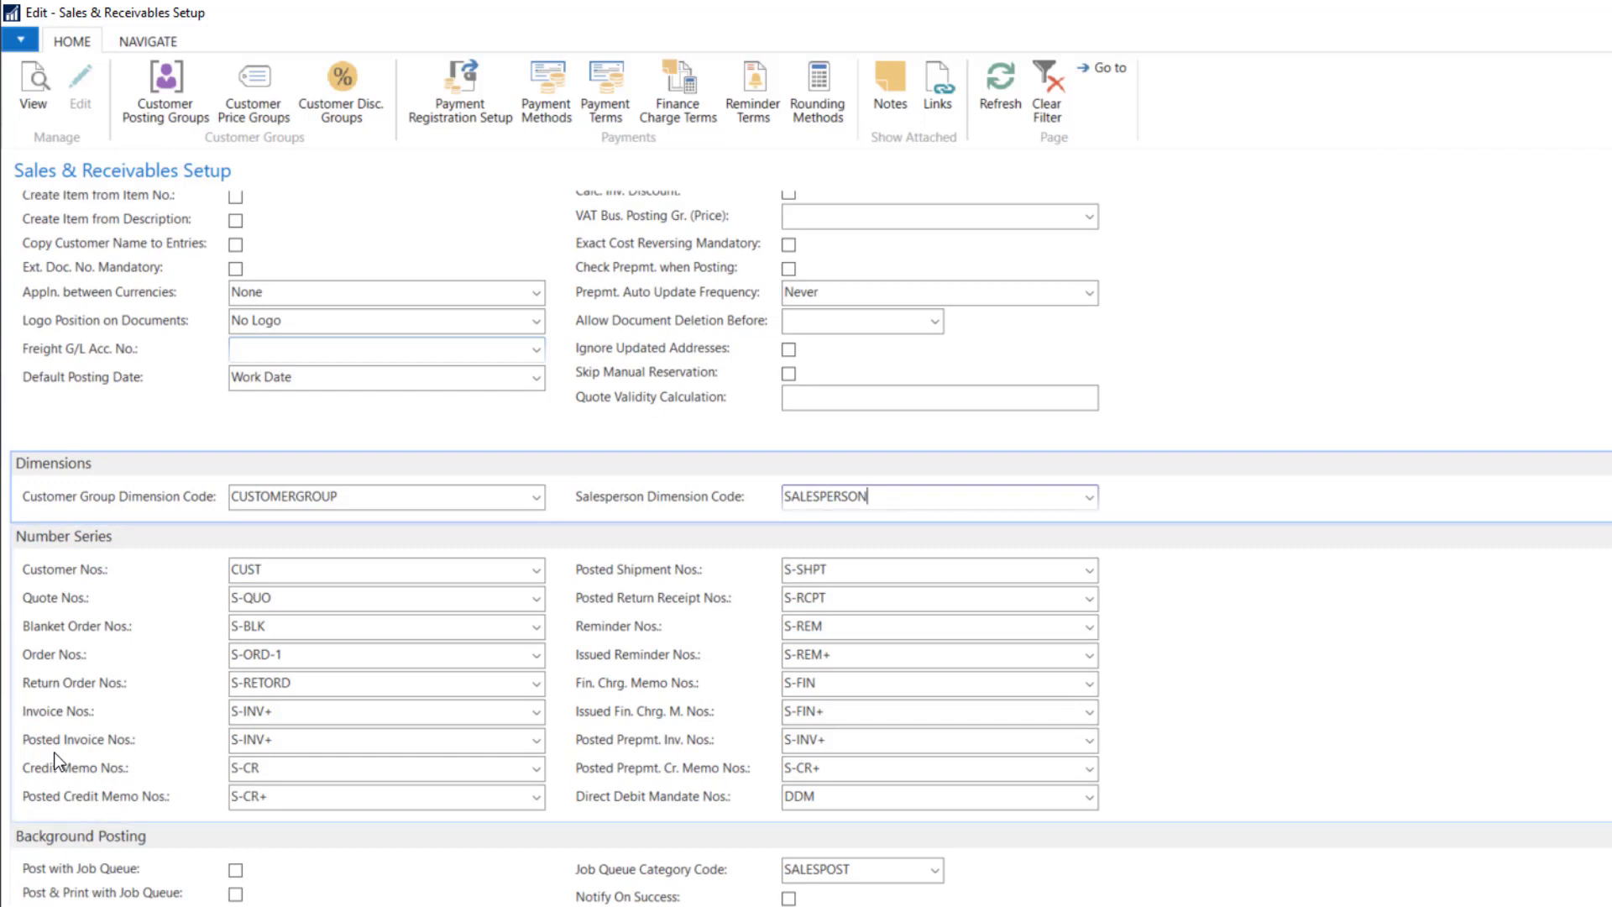
pyautogui.click(296, 569)
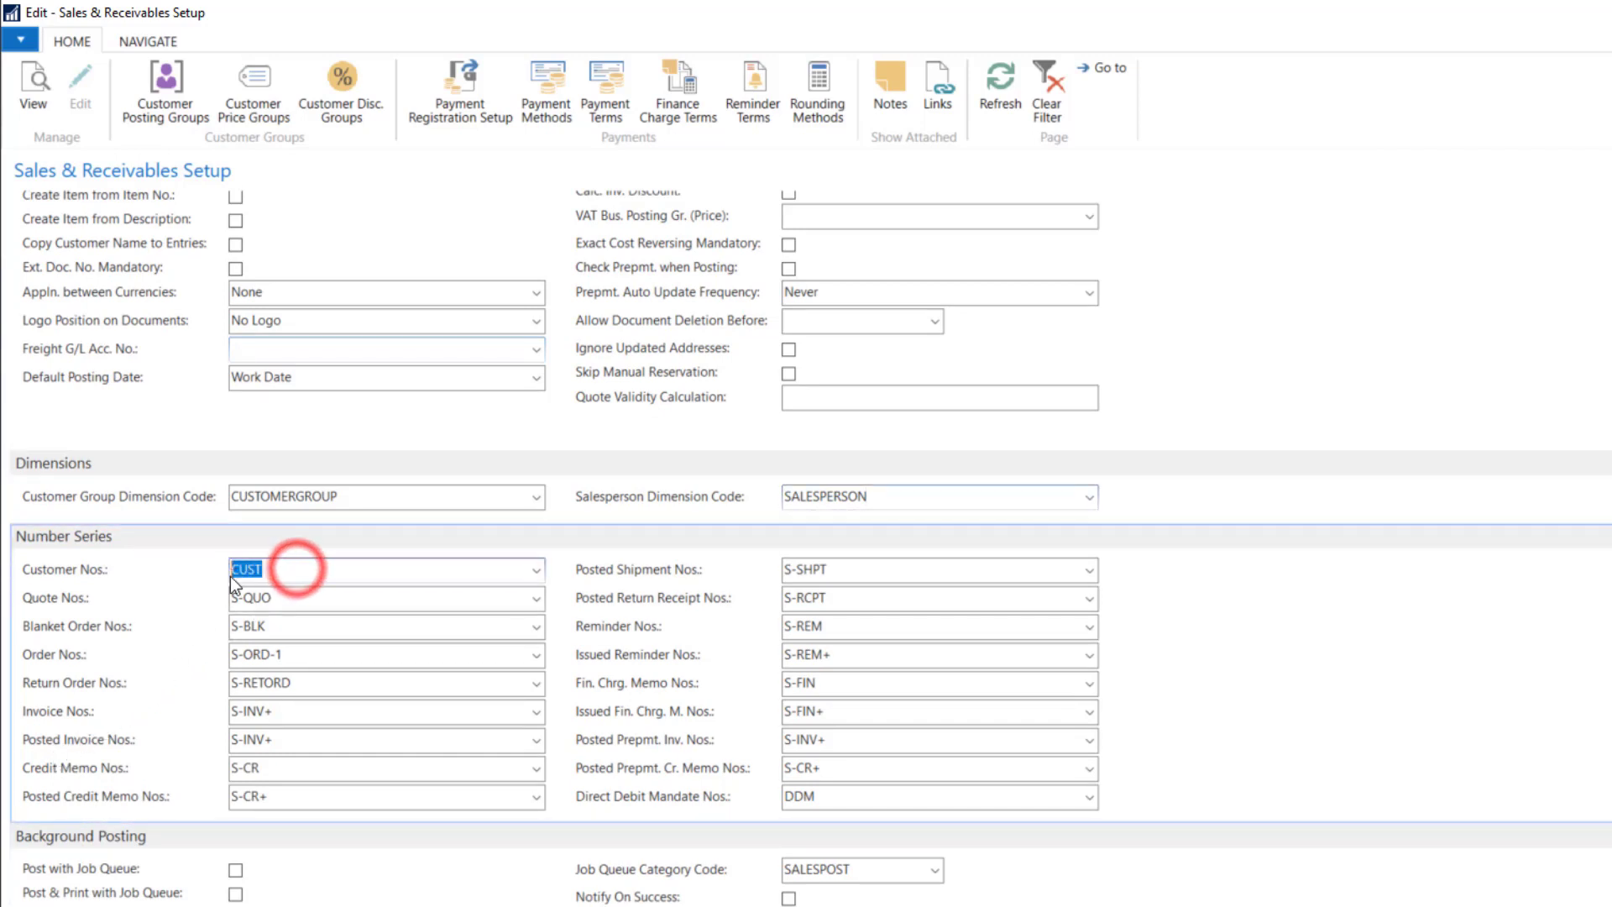
pyautogui.click(37, 604)
pyautogui.click(38, 626)
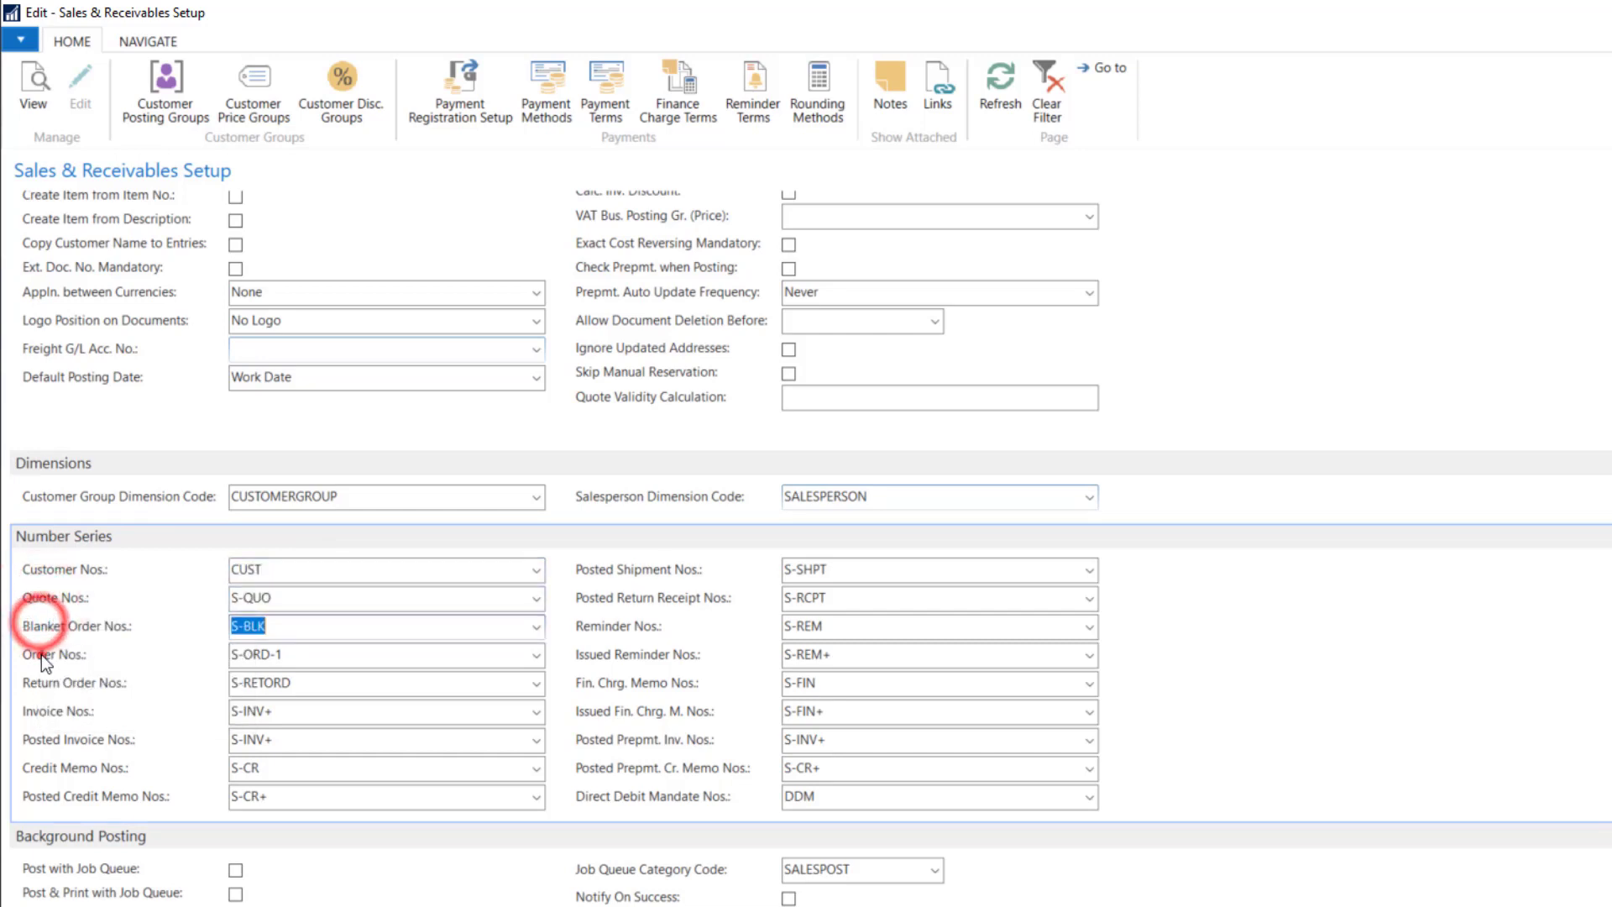
pyautogui.click(42, 653)
pyautogui.click(38, 682)
pyautogui.click(38, 712)
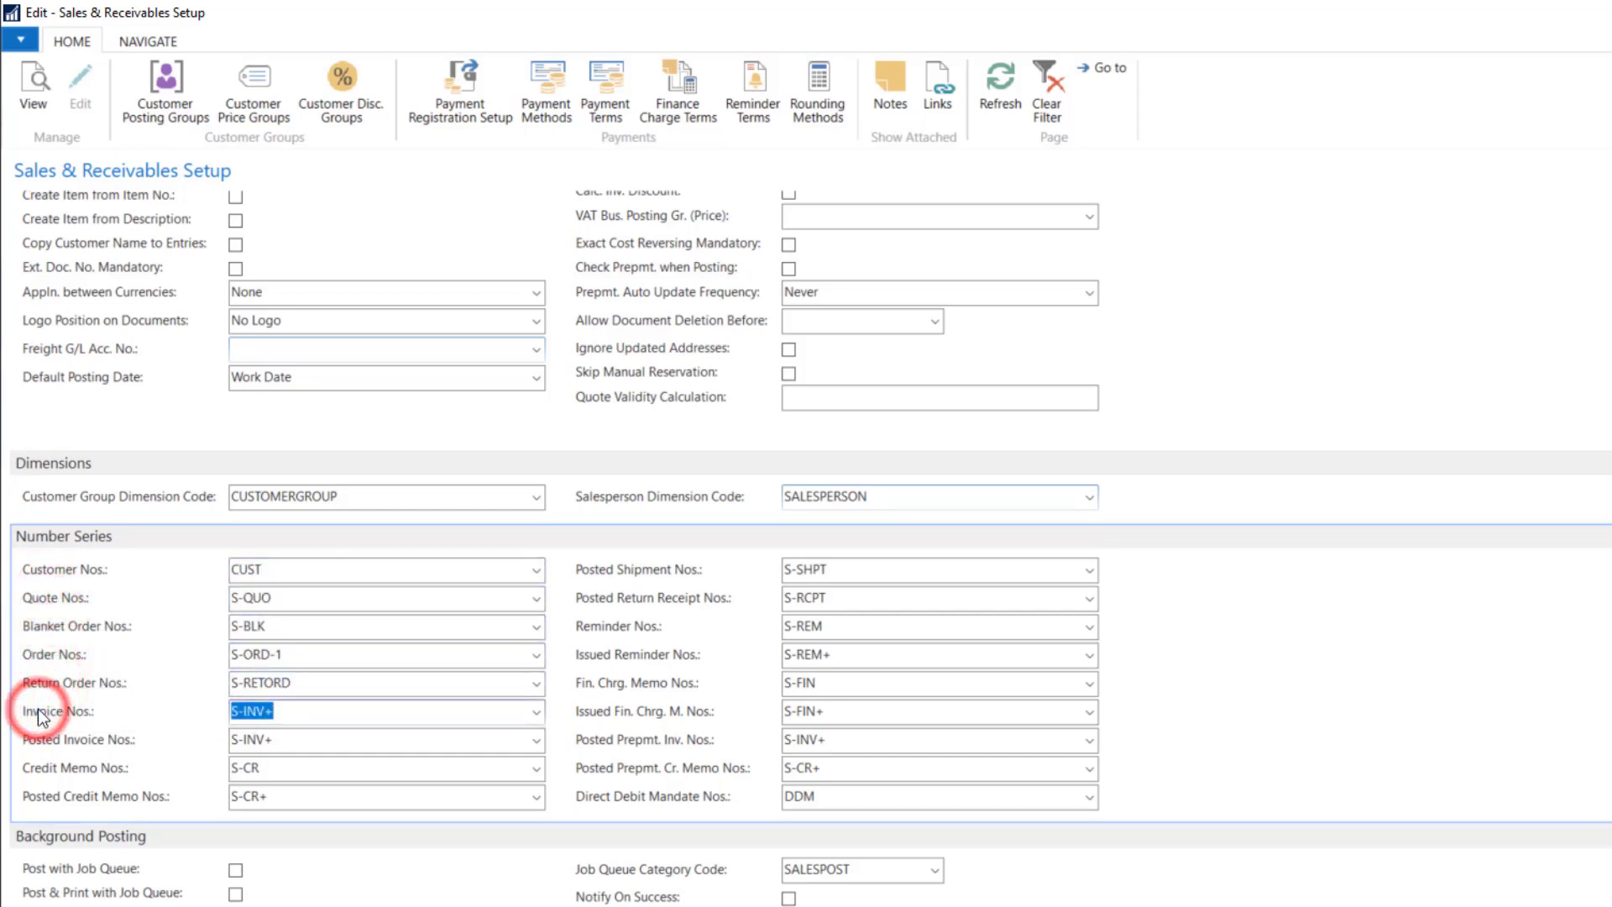